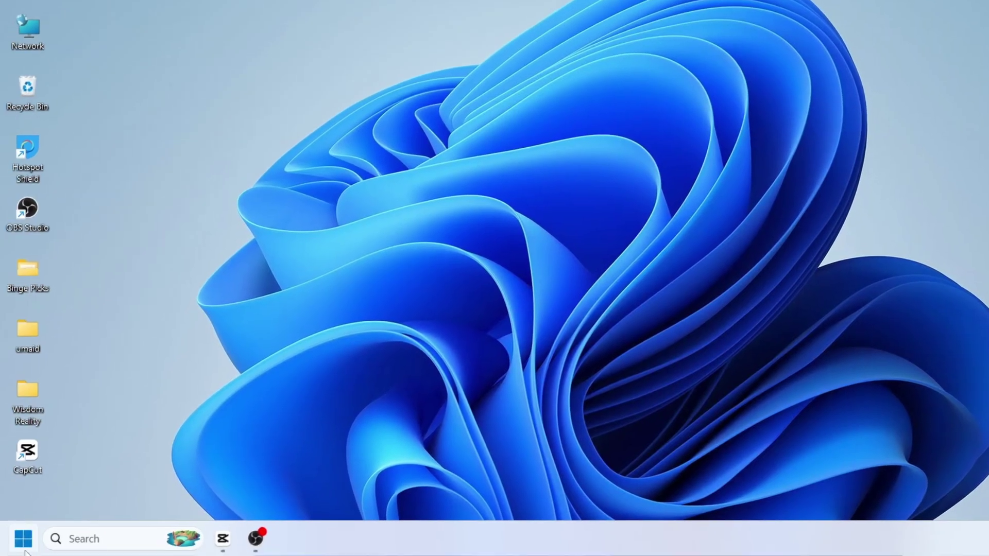
- Launch Settings from Start and go to Apps > Installed apps
{"action": "left_click", "coordinate": [23, 538]}
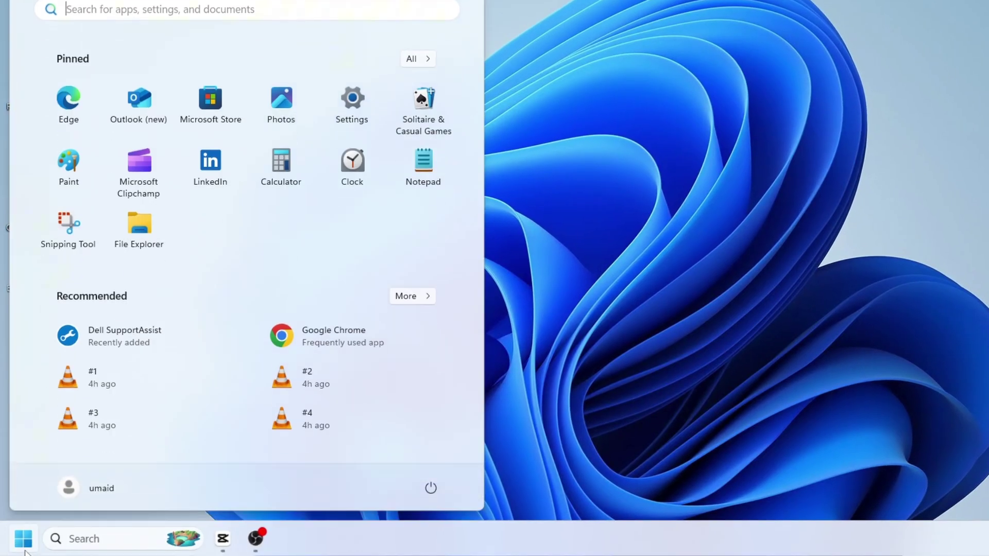
{"action": "left_click", "coordinate": [349, 109]}
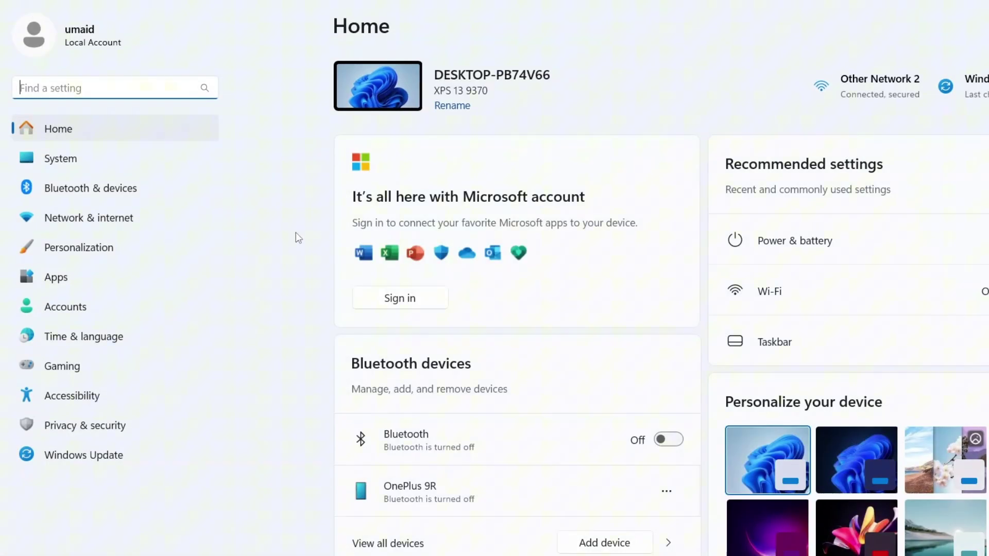
{"action": "left_click", "coordinate": [74, 280]}
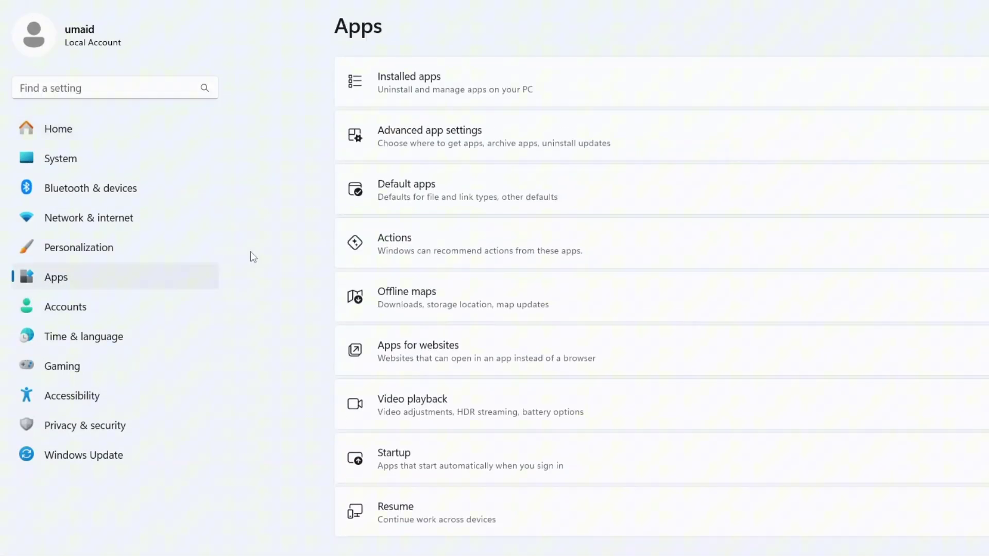
{"action": "left_click", "coordinate": [539, 100]}
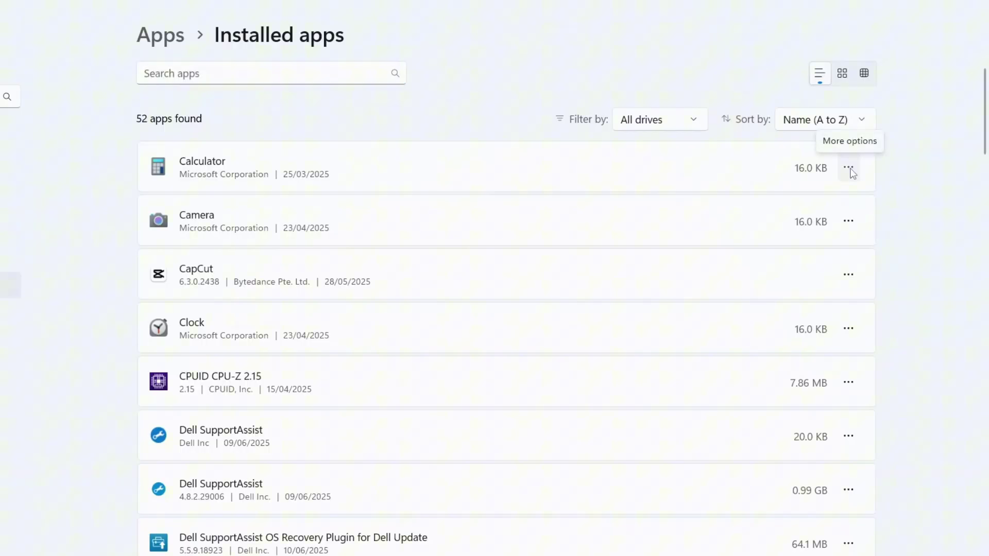
- Set Calculator's 'Let this app run in background' to Never in its Advanced options
{"action": "left_click", "coordinate": [848, 169]}
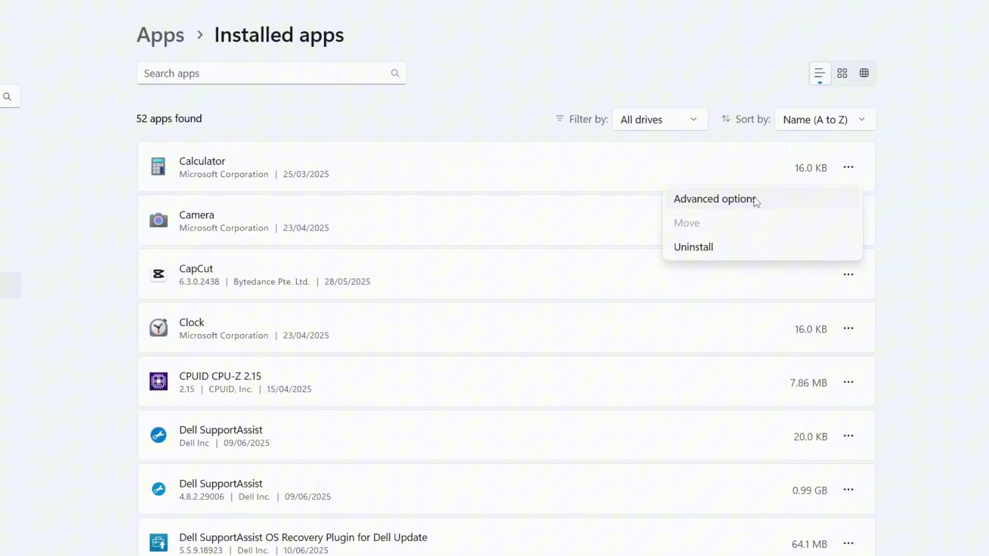
{"action": "left_click", "coordinate": [760, 199]}
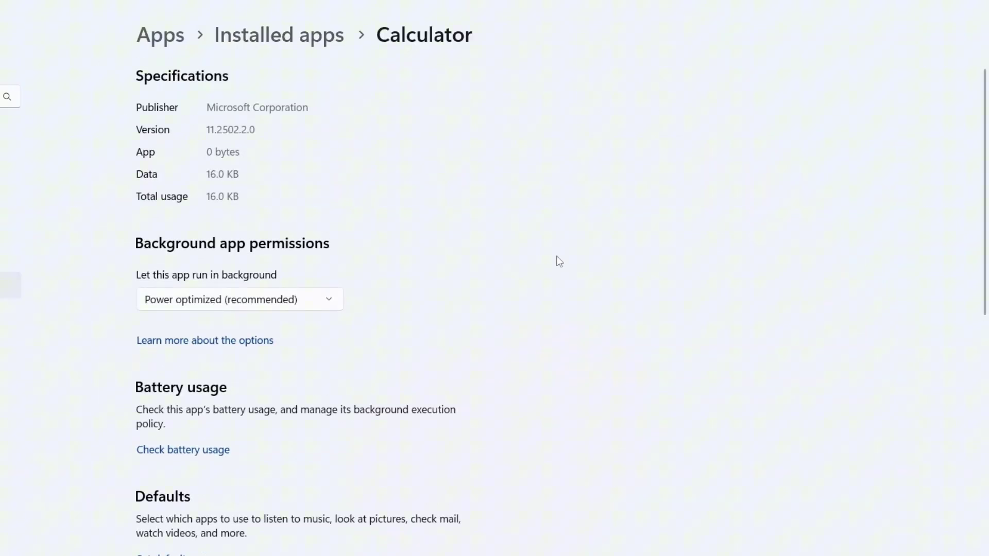
{"action": "scroll", "coordinate": [213, 254], "scroll_direction": "down", "scroll_amount": 1}
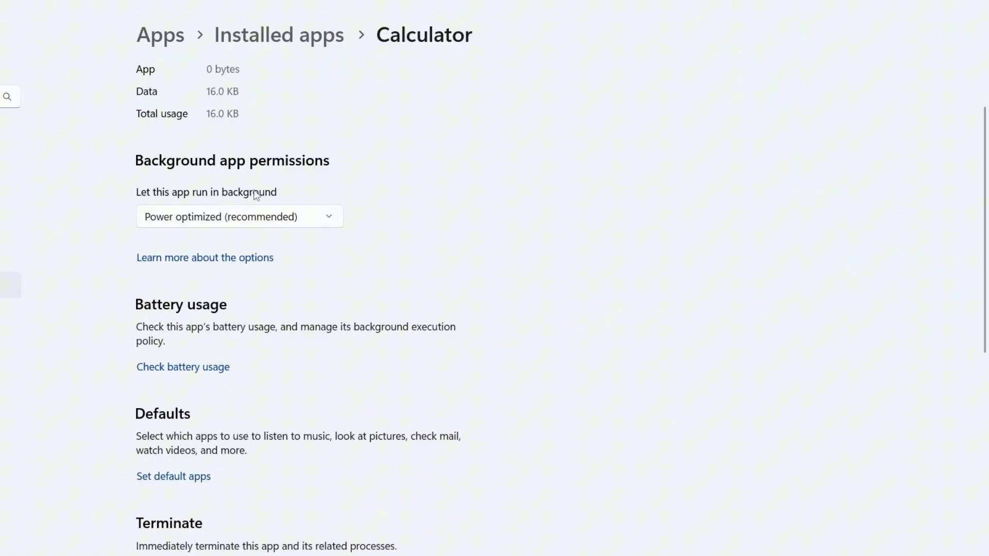
{"action": "left_click", "coordinate": [296, 217]}
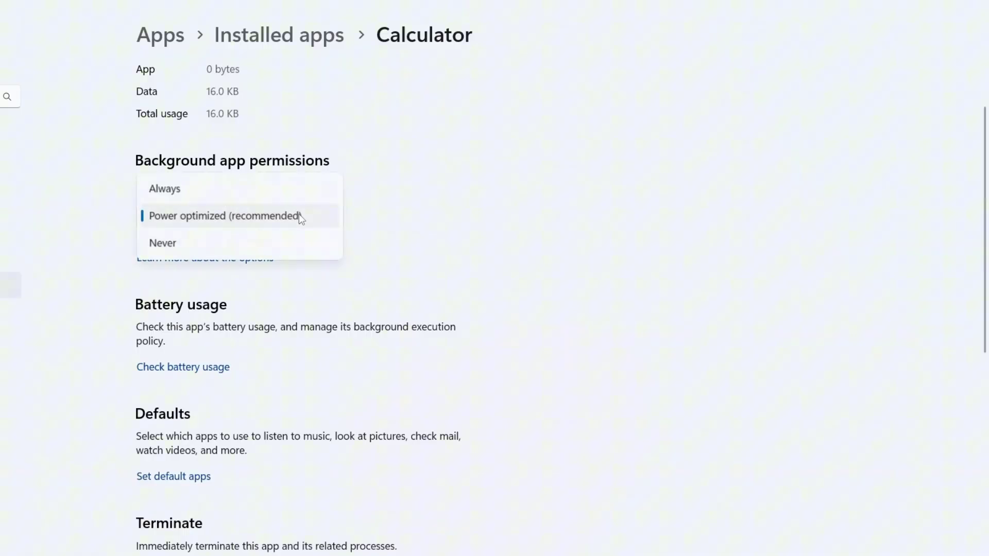
{"action": "left_click", "coordinate": [288, 241]}
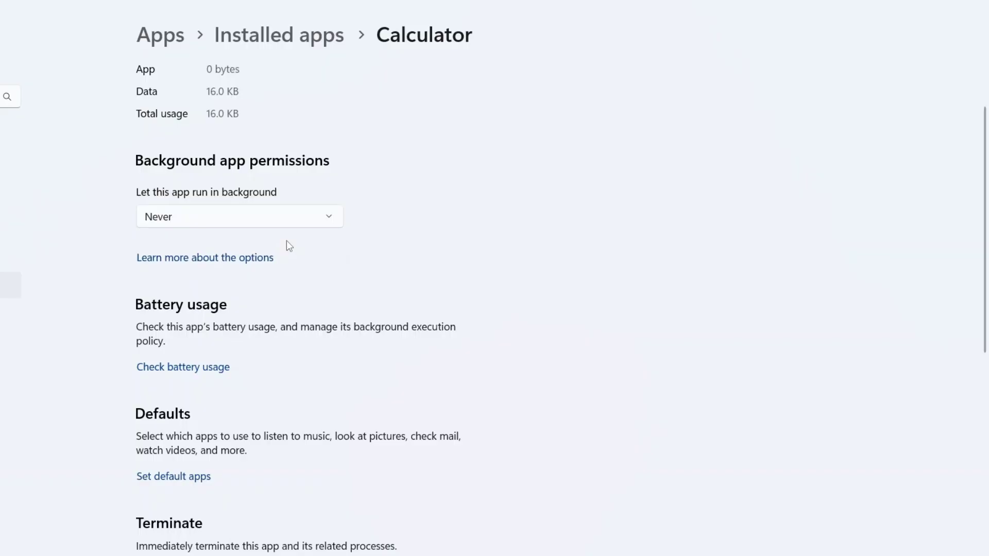
{"action": "left_click", "coordinate": [341, 38]}
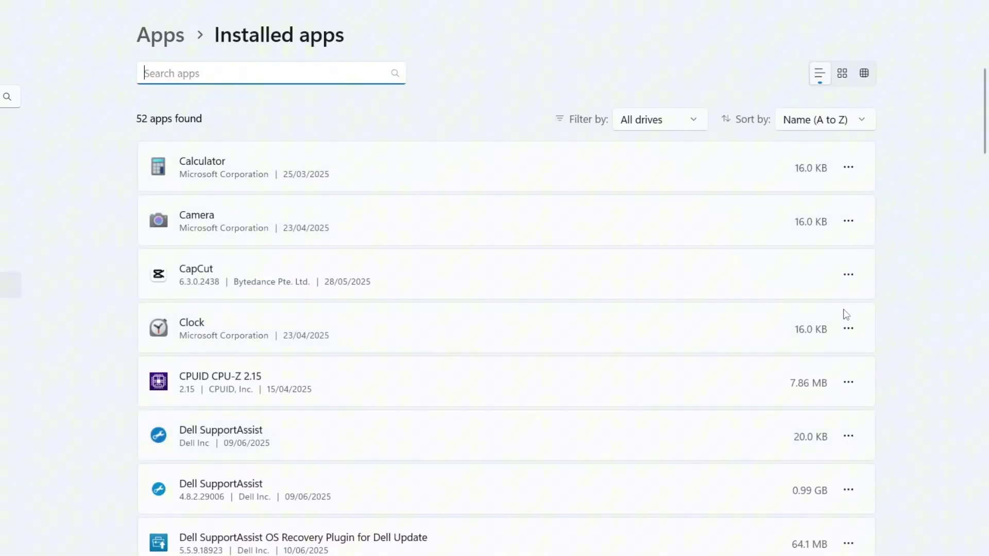
- Set Camera's 'Let this app run in background' to Never in its Advanced options
{"action": "left_click", "coordinate": [848, 221]}
{"action": "left_click", "coordinate": [809, 256]}
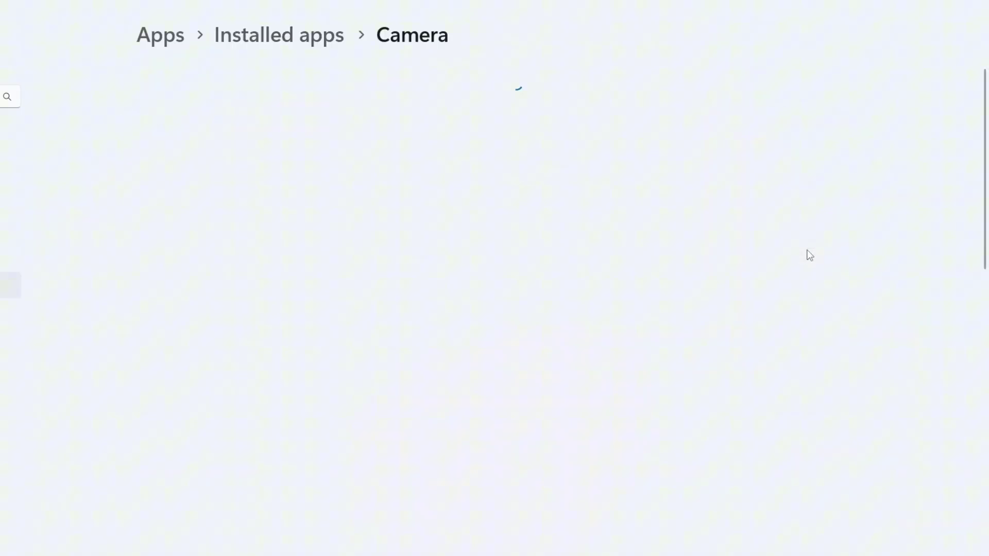
{"action": "left_click", "coordinate": [978, 281]}
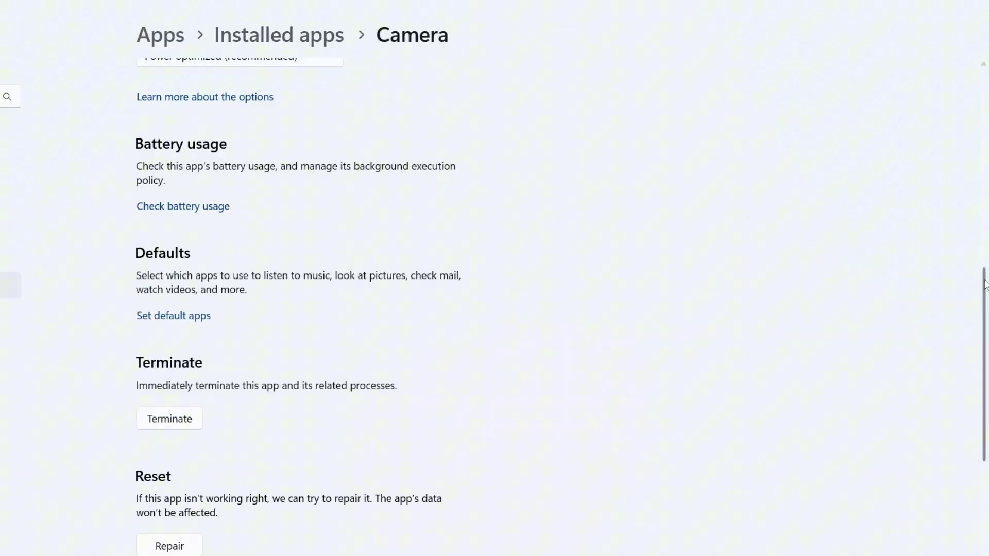
{"action": "scroll", "coordinate": [281, 283], "scroll_direction": "up", "scroll_amount": 1}
{"action": "left_click", "coordinate": [224, 138]}
{"action": "left_click", "coordinate": [218, 164]}
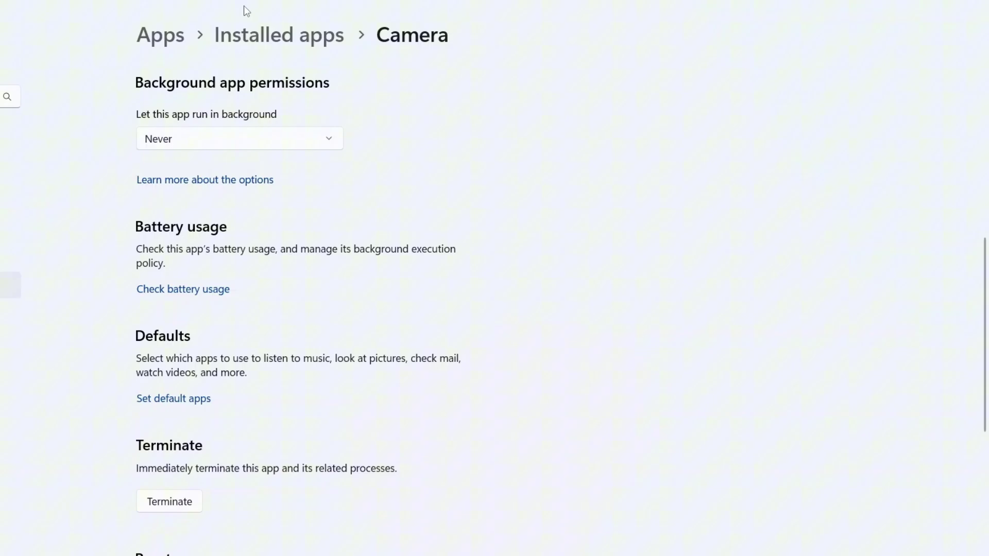
{"action": "left_click", "coordinate": [247, 32]}
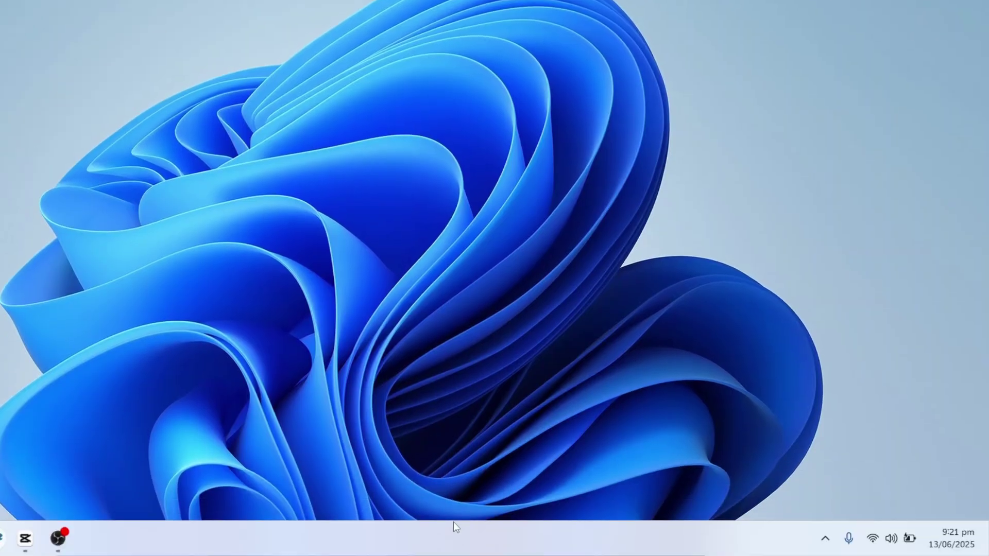
- Launch Task Manager from the taskbar's right-click menu
{"action": "right_click", "coordinate": [453, 523]}
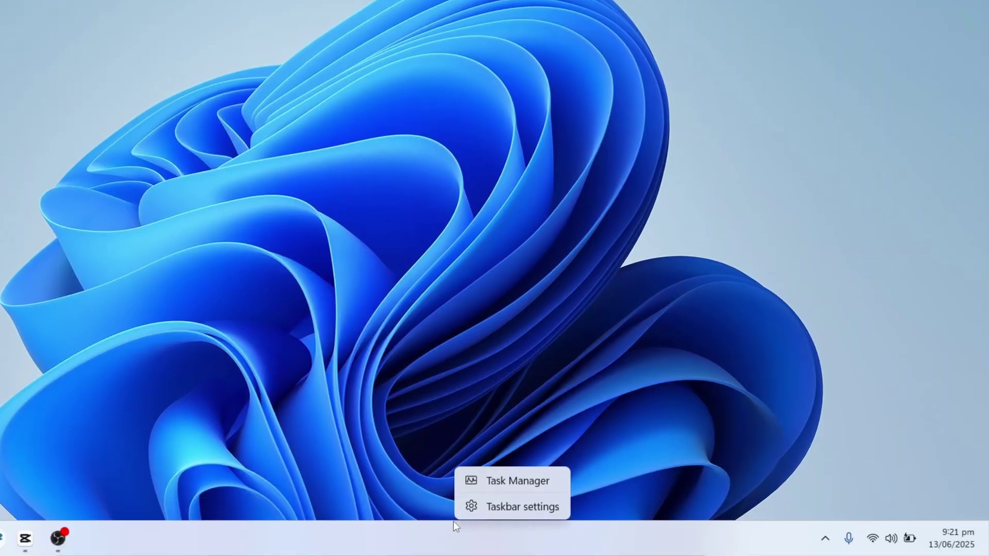
{"action": "left_click", "coordinate": [509, 487]}
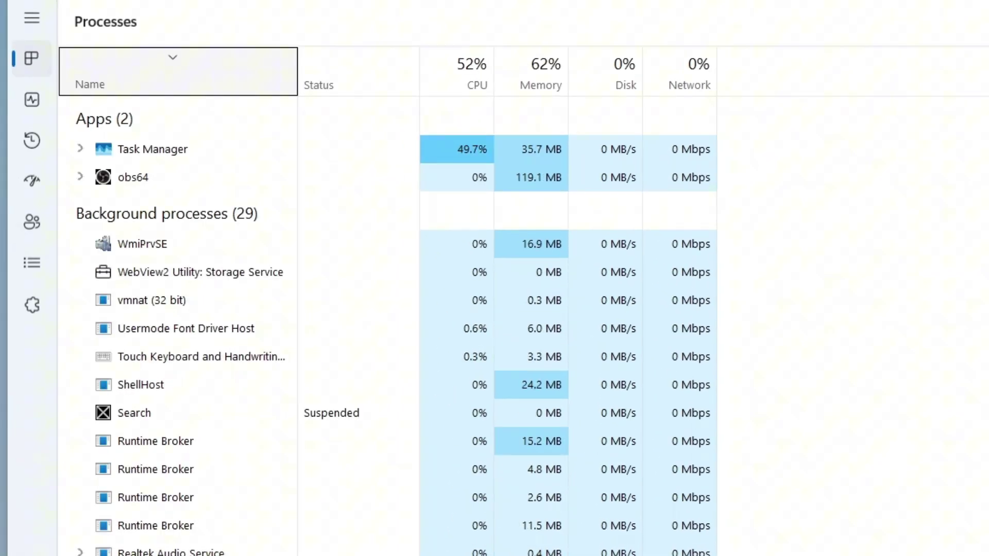
- Disable the Microsoft Edge and nearby_share_launcher entries in Task Manager's Startup apps
{"action": "left_click", "coordinate": [29, 19]}
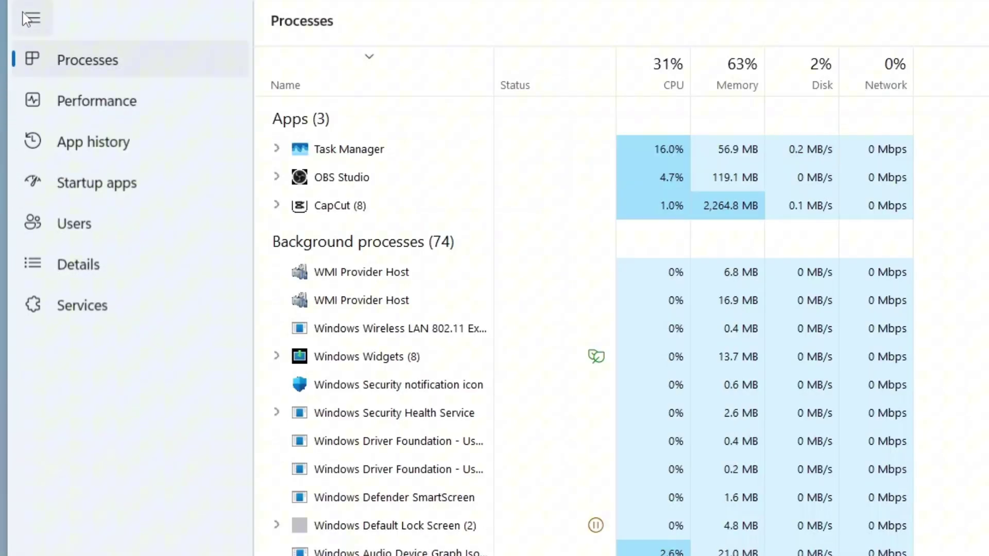
{"action": "left_click", "coordinate": [121, 190]}
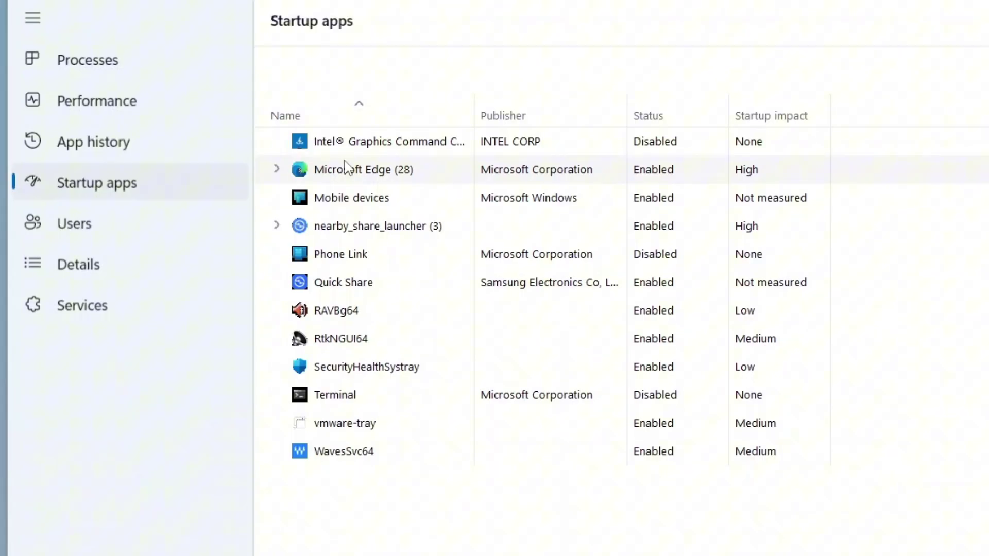
{"action": "right_click", "coordinate": [347, 169]}
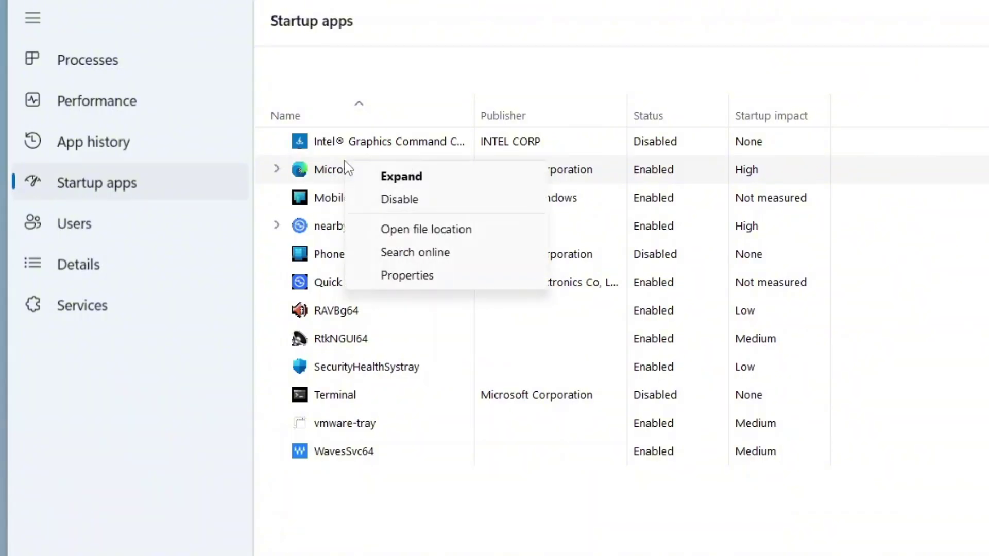
{"action": "left_click", "coordinate": [396, 199]}
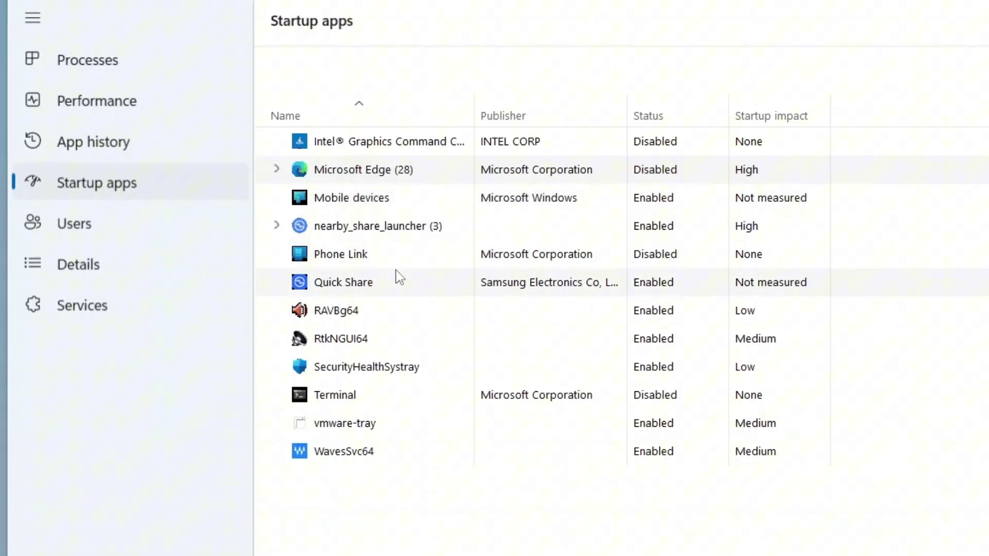
{"action": "right_click", "coordinate": [391, 232]}
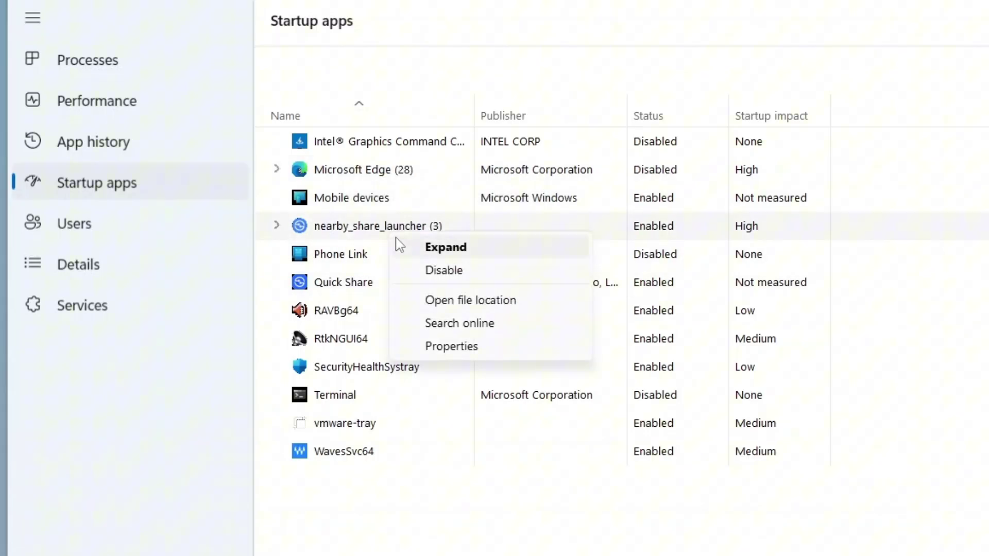
{"action": "left_click", "coordinate": [429, 273]}
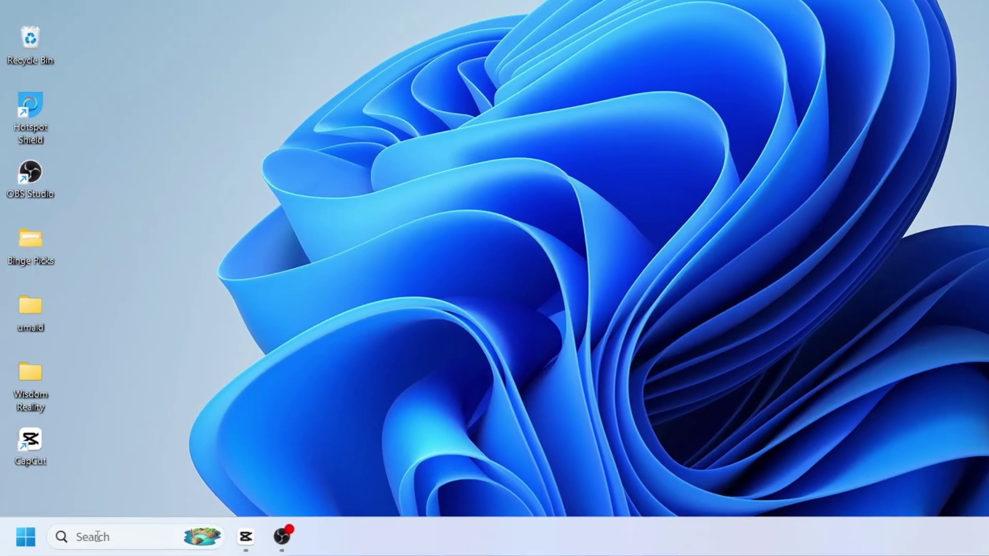
- Search 'gpedit' from the taskbar and launch Edit group policy
{"action": "left_click", "coordinate": [98, 541]}
{"action": "type", "text": "gpe"}
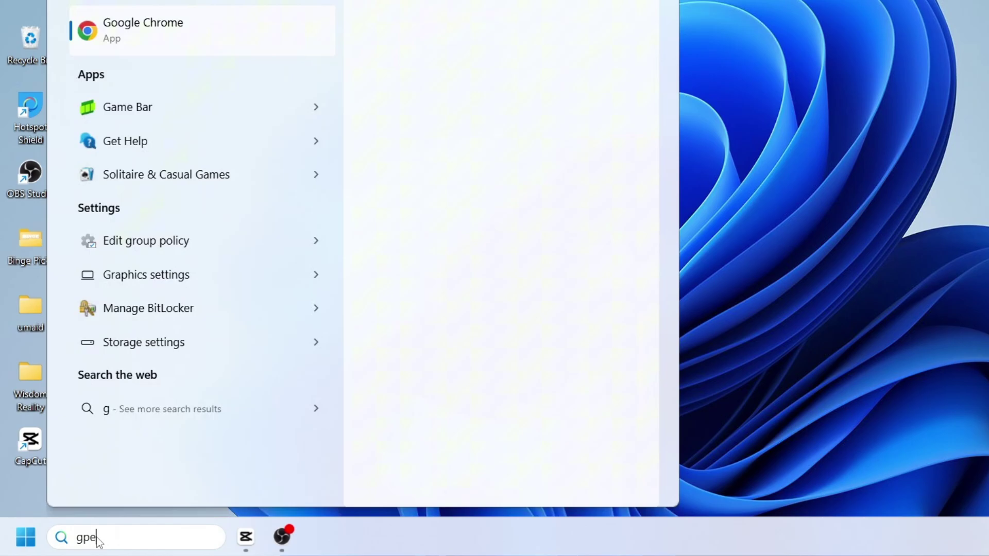
{"action": "type", "text": "dit"}
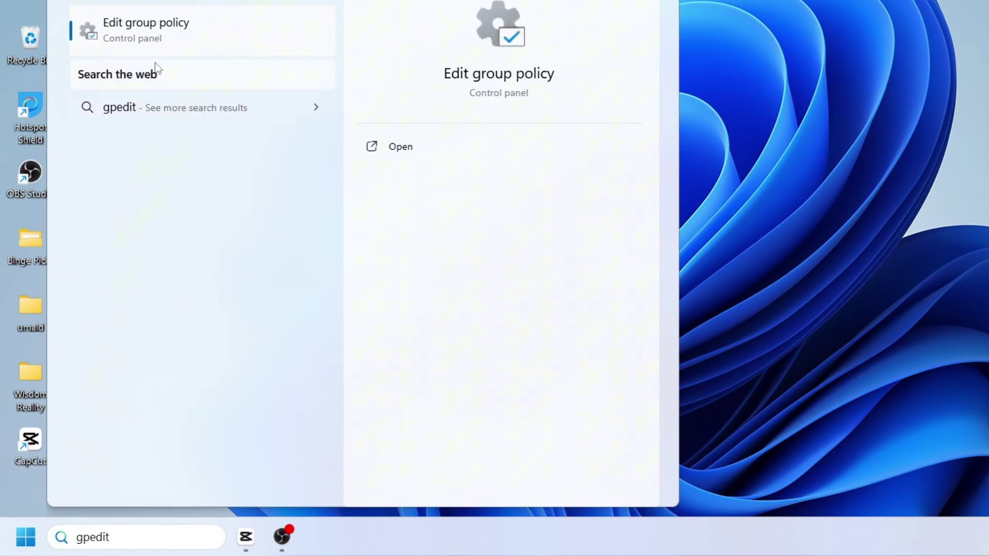
{"action": "left_click", "coordinate": [156, 41]}
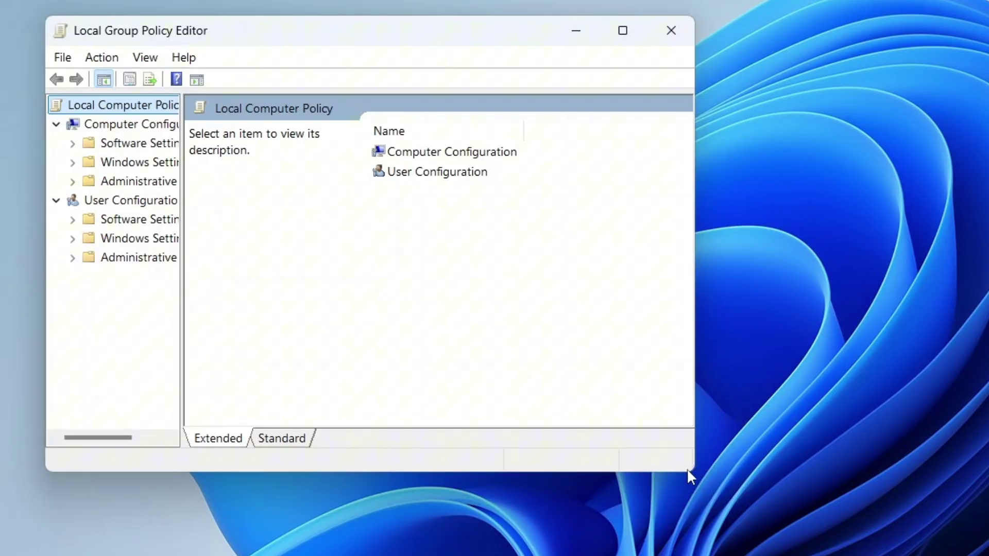
- Enlarge the editor and navigate Computer Configuration > Administrative Templates > Windows Components
{"action": "left_click_drag", "start_coordinate": [686, 471], "coordinate": [985, 552]}
{"action": "left_click_drag", "start_coordinate": [183, 430], "coordinate": [325, 443]}
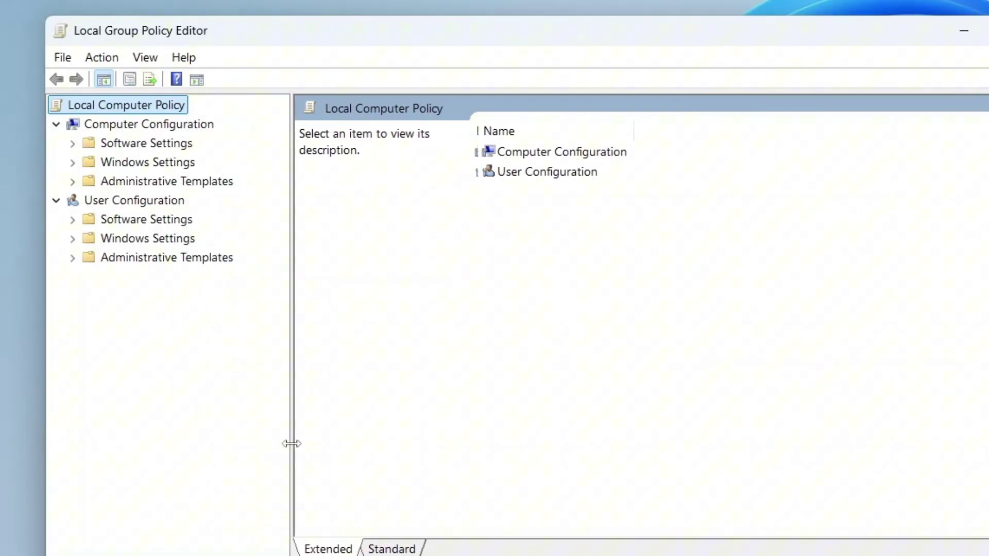
{"action": "left_click", "coordinate": [116, 125]}
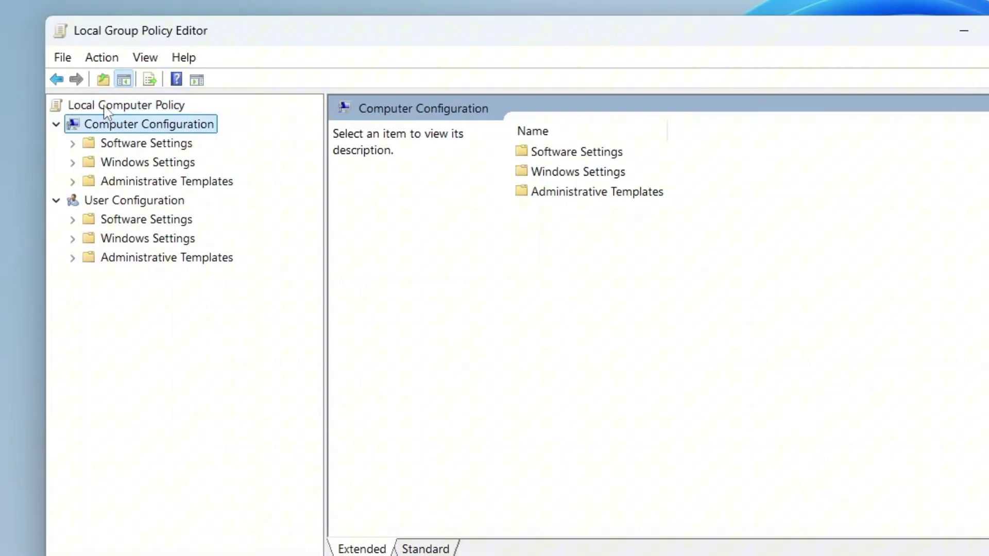
{"action": "left_click", "coordinate": [73, 182]}
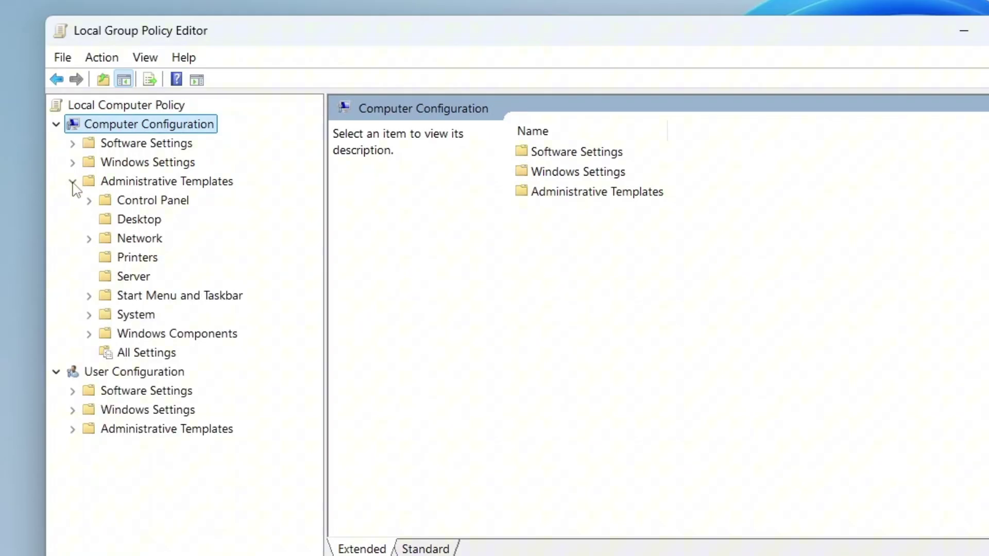
{"action": "double_click", "coordinate": [113, 334]}
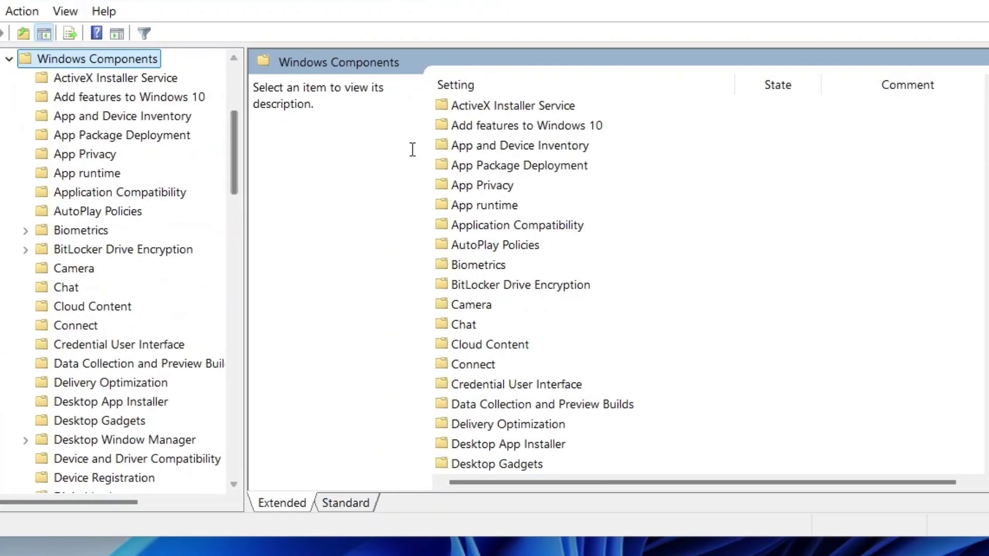
{"action": "left_click", "coordinate": [592, 232]}
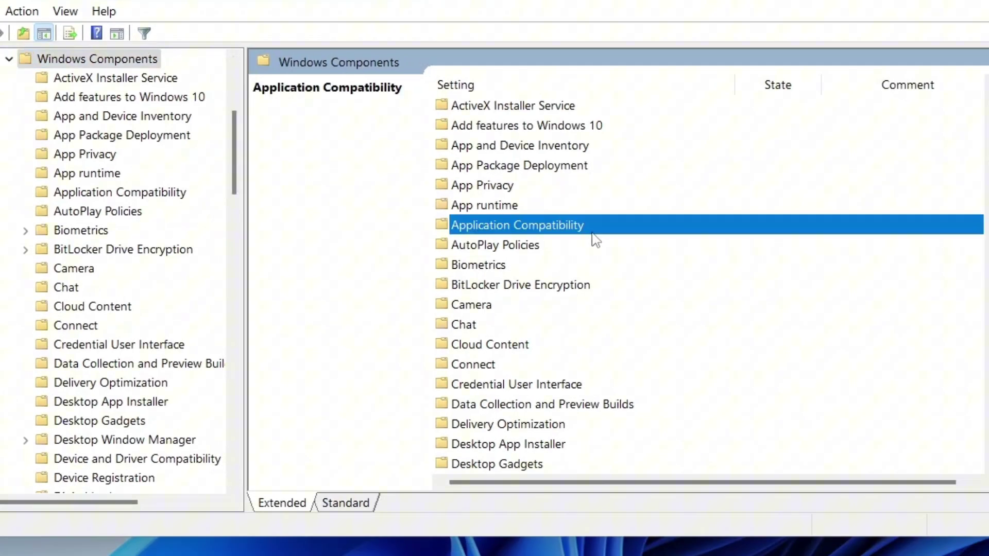
{"action": "scroll", "coordinate": [717, 286], "scroll_direction": "down", "scroll_amount": 6}
{"action": "scroll", "coordinate": [717, 286], "scroll_direction": "down", "scroll_amount": 3}
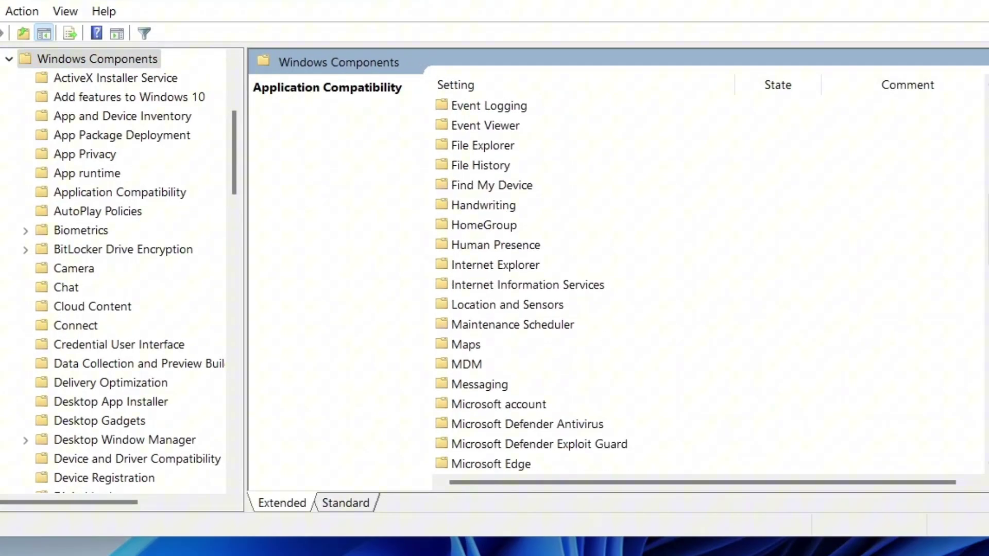
{"action": "scroll", "coordinate": [510, 286], "scroll_direction": "down", "scroll_amount": 5}
{"action": "scroll", "coordinate": [511, 286], "scroll_direction": "down", "scroll_amount": 2}
- Enter the Search folder and bring up 'Prevent indexing when running on battery power to conserve energy'
{"action": "left_click", "coordinate": [479, 305]}
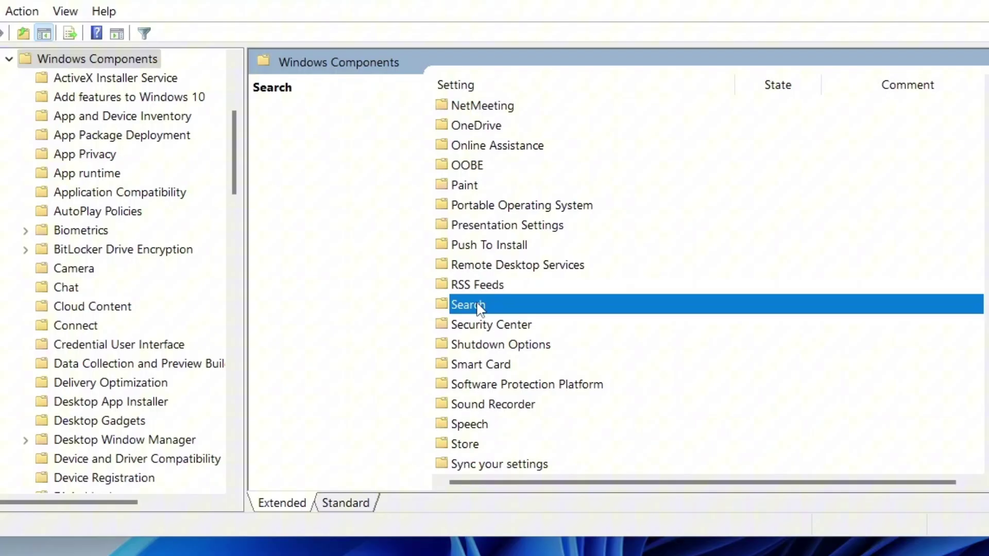
{"action": "double_click", "coordinate": [497, 307]}
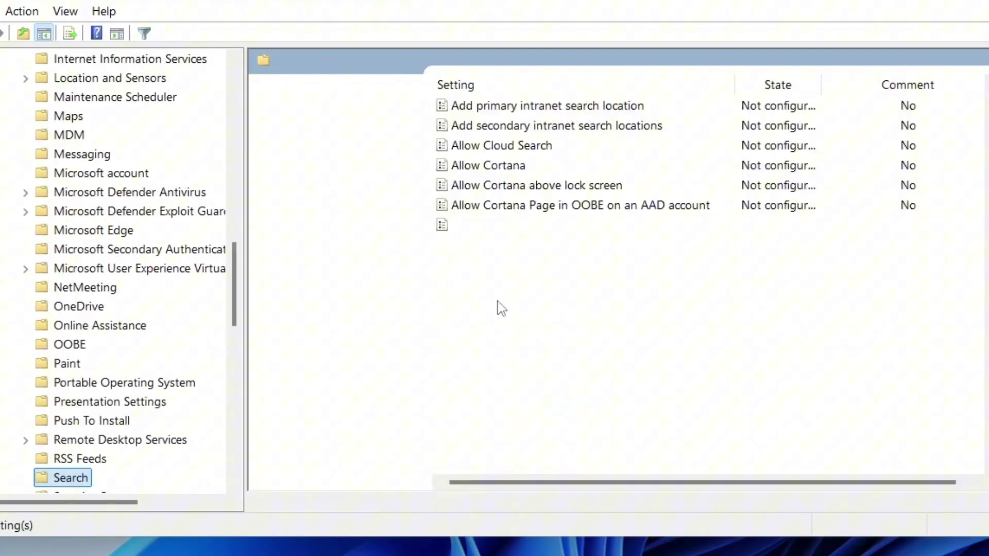
{"action": "left_click", "coordinate": [678, 246]}
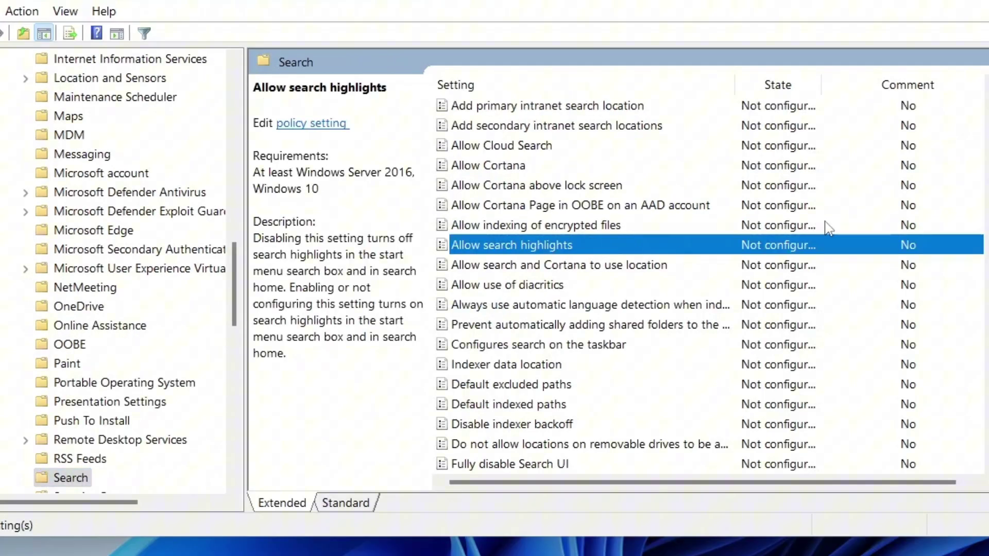
{"action": "key", "text": "Down"}
{"action": "key", "text": "Down"}
{"action": "key", "text": "Down"}
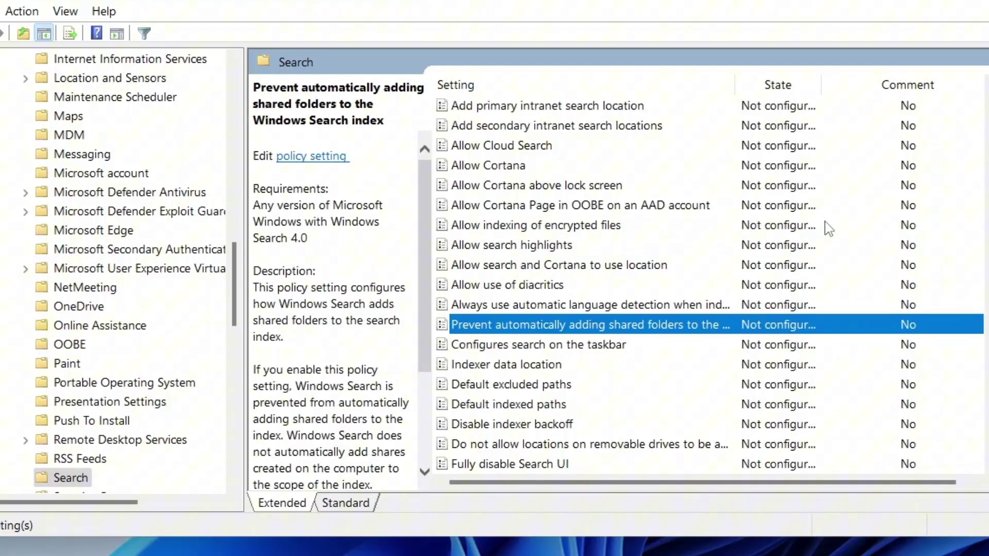
{"action": "key", "text": "p"}
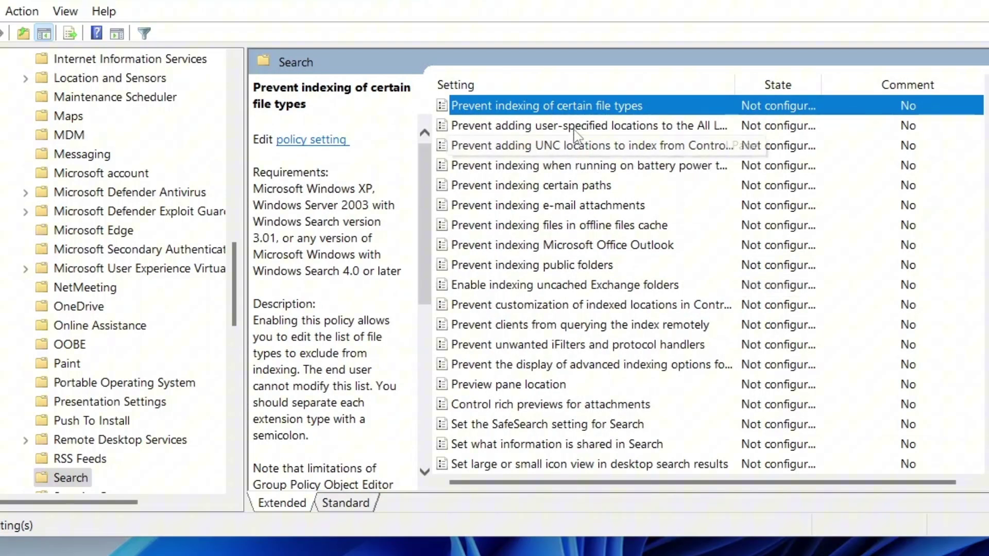
{"action": "key", "text": "Down"}
{"action": "key", "text": "Down"}
{"action": "key", "text": "Down"}
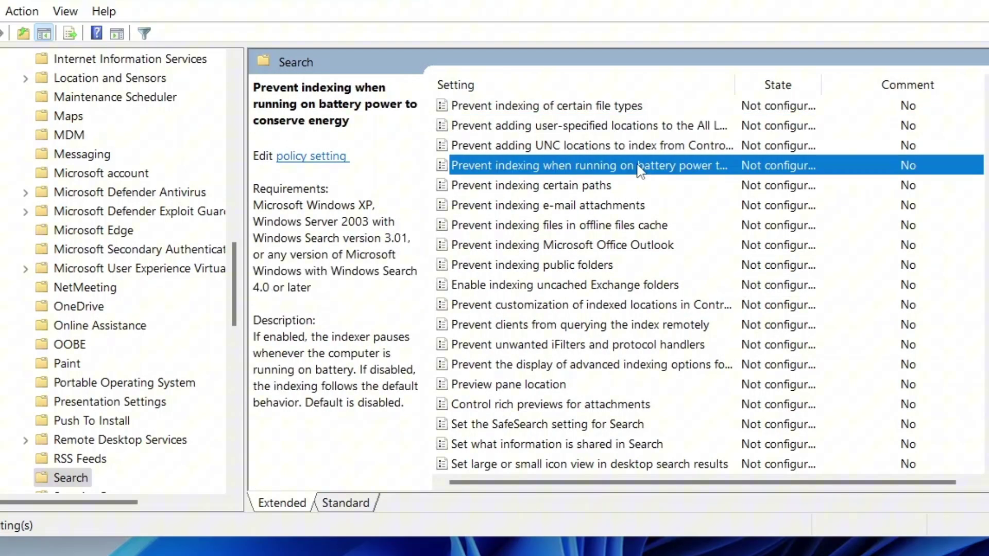
{"action": "double_click", "coordinate": [641, 178]}
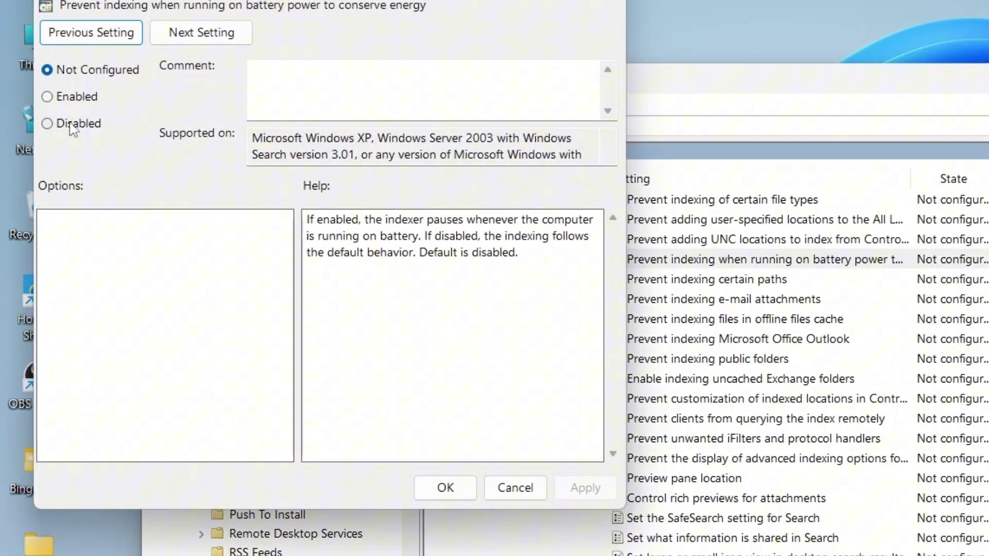
- Set the battery-power indexing policy to Enabled and apply it
{"action": "left_click", "coordinate": [69, 106]}
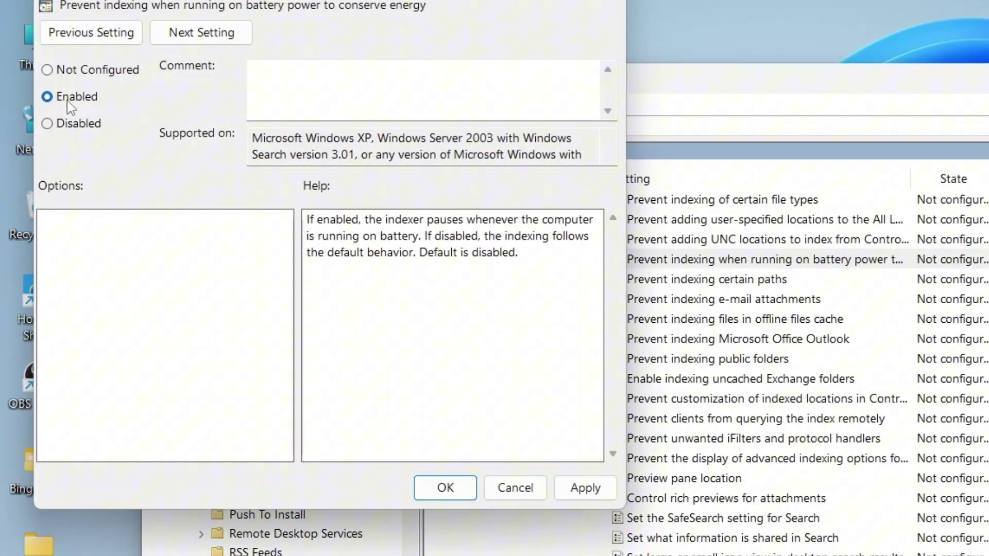
{"action": "left_click", "coordinate": [581, 487]}
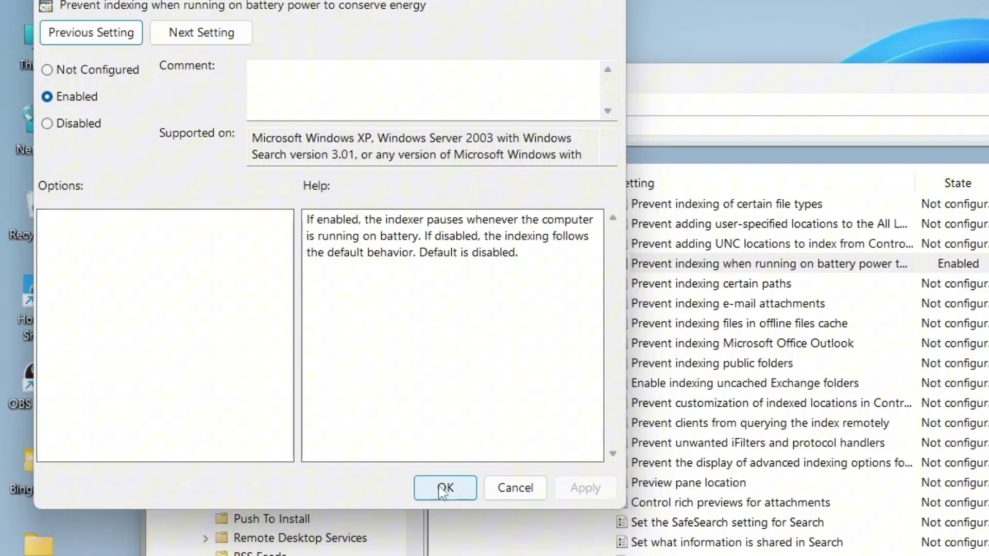
{"action": "left_click", "coordinate": [445, 490]}
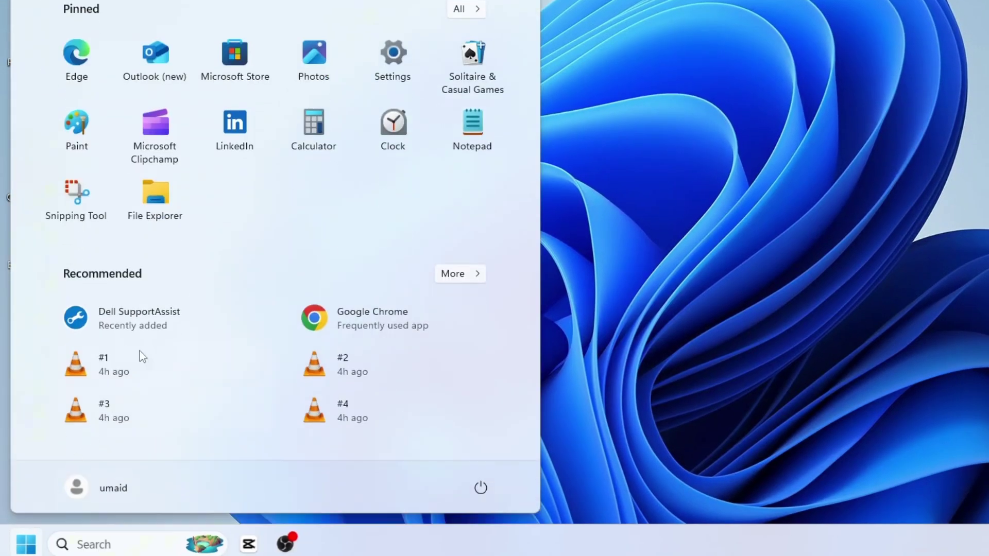
- Launch Settings and go to System > Power & battery
{"action": "left_click", "coordinate": [397, 68]}
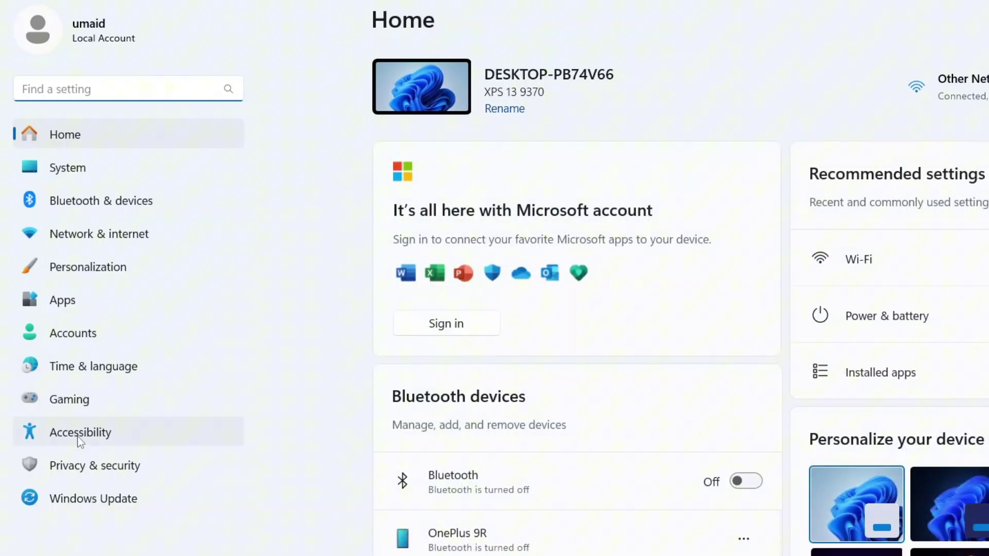
{"action": "left_click", "coordinate": [87, 165]}
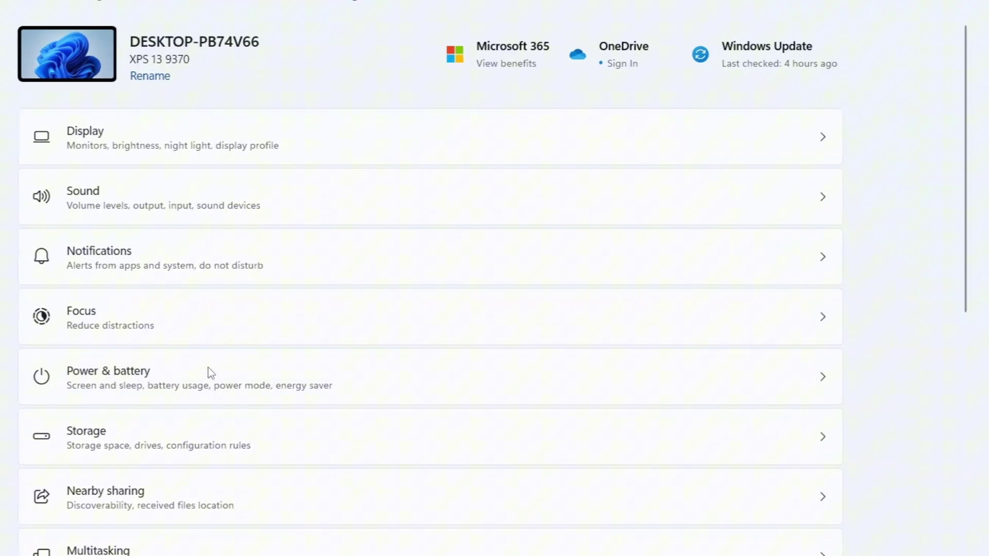
{"action": "left_click", "coordinate": [208, 373]}
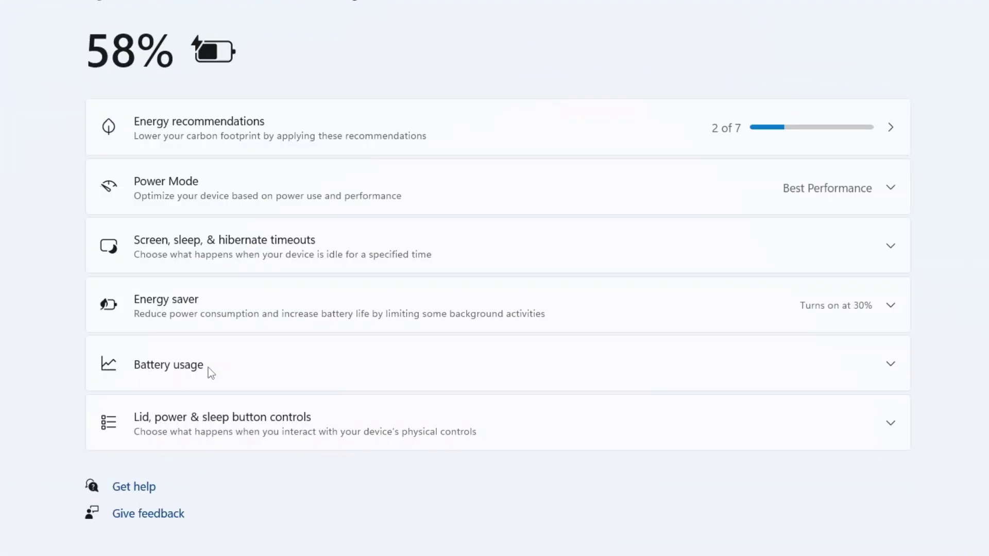
- Set the On battery Power Mode to Best Power Efficiency, keeping plugged-in at Best Performance
{"action": "left_click", "coordinate": [155, 185]}
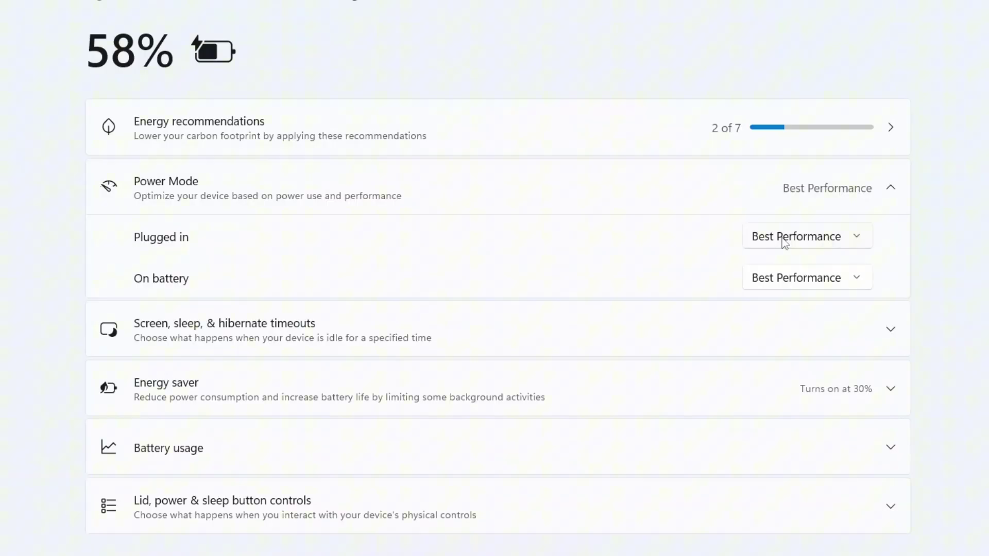
{"action": "left_click", "coordinate": [812, 284]}
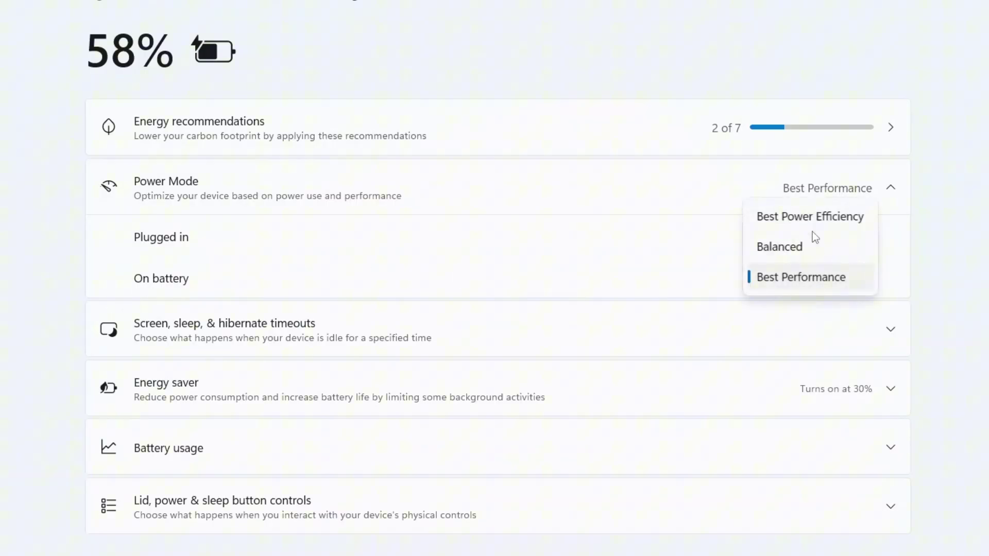
{"action": "left_click", "coordinate": [817, 224]}
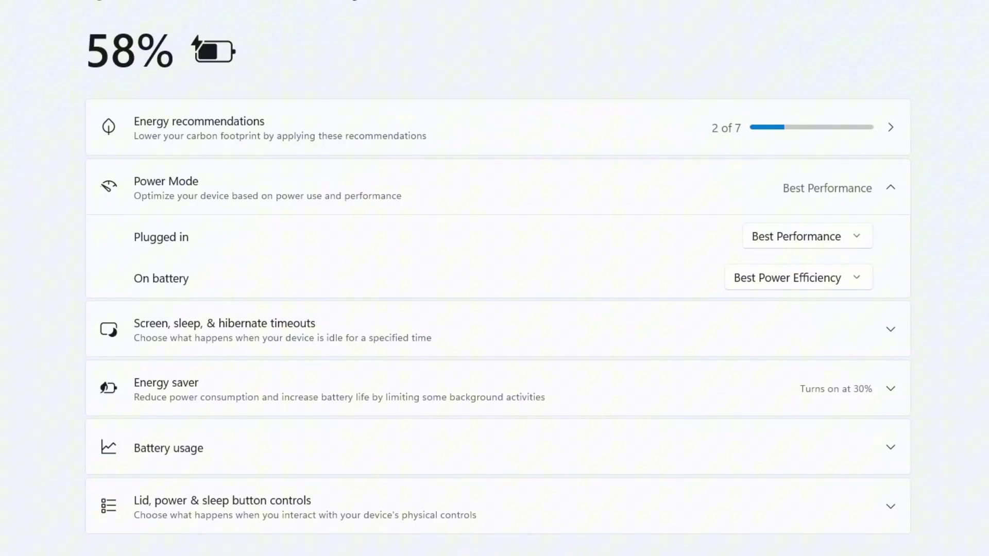
{"action": "scroll", "coordinate": [986, 347], "scroll_direction": "down", "scroll_amount": 2}
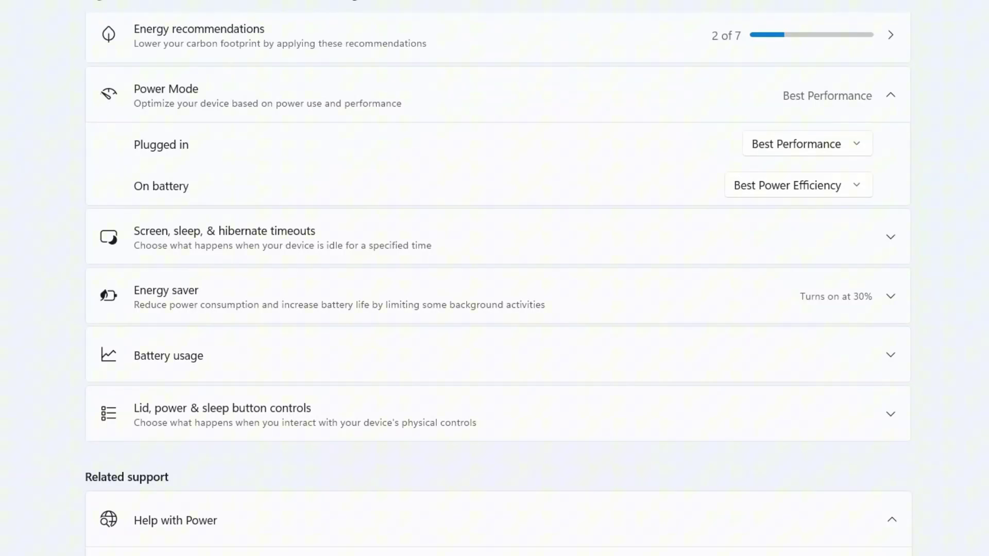
- Close Settings and launch the Services console from a taskbar search for 'services'
{"action": "right_click", "coordinate": [896, 0]}
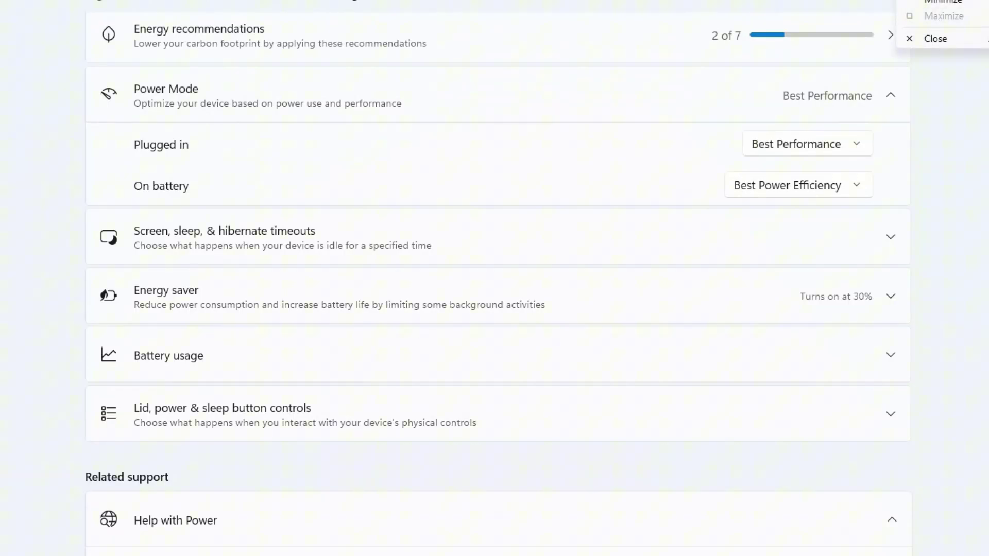
{"action": "key", "text": "Escape"}
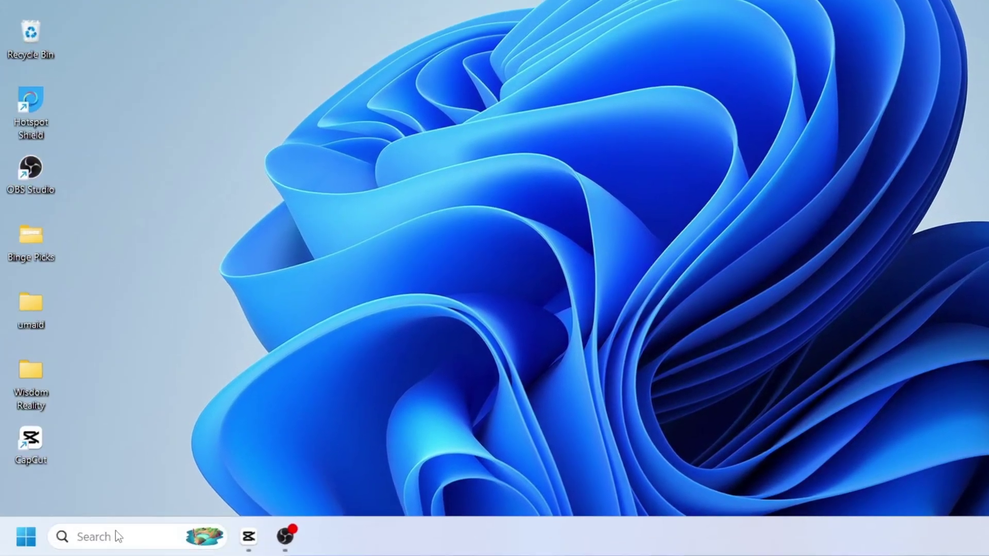
{"action": "left_click", "coordinate": [116, 535]}
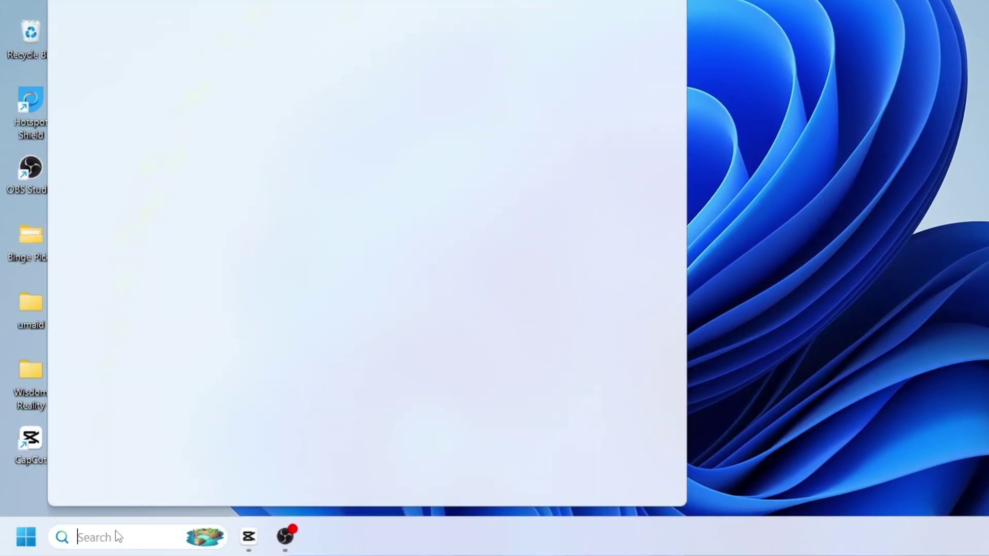
{"action": "type", "text": "service"}
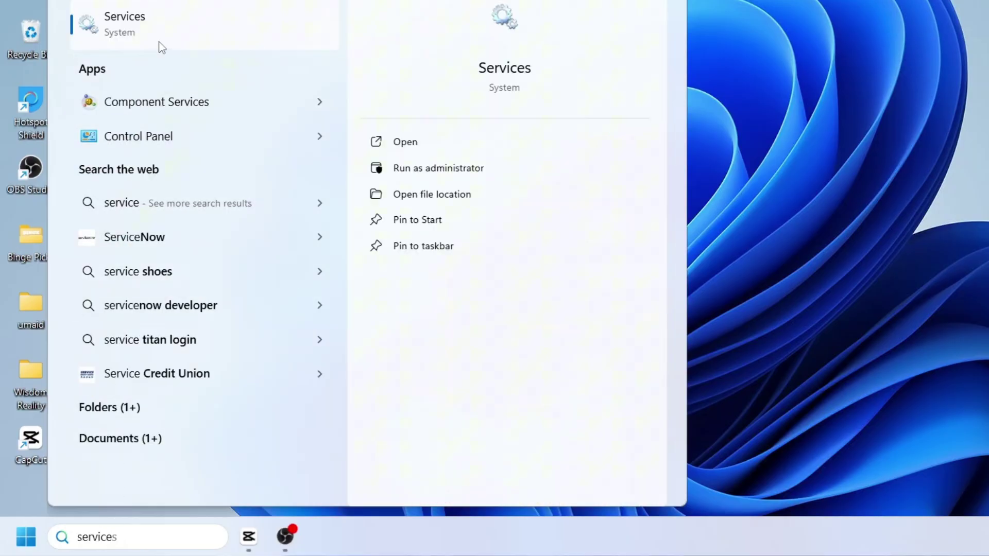
{"action": "left_click", "coordinate": [160, 38]}
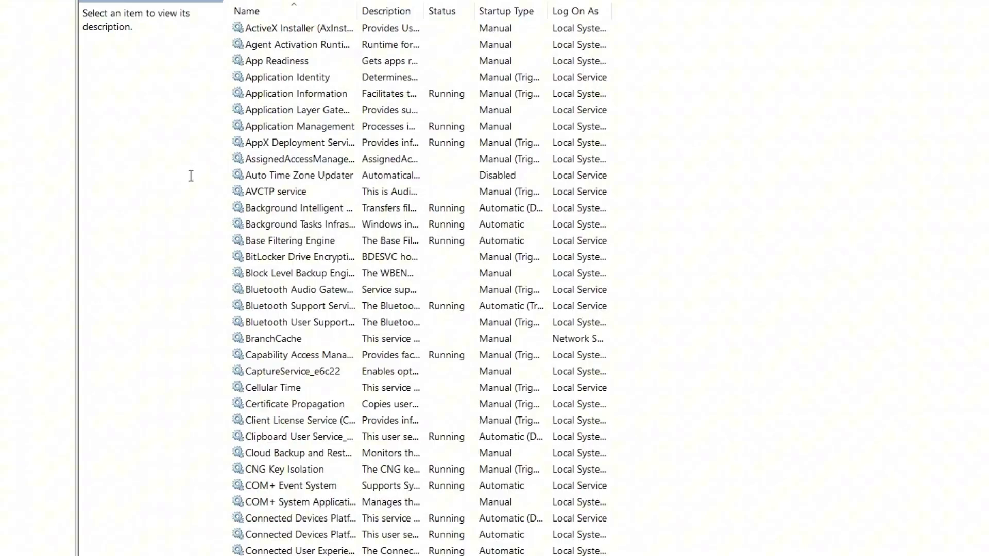
- Jump to the W entries and select the Windows Search service in the list
{"action": "left_click", "coordinate": [419, 204]}
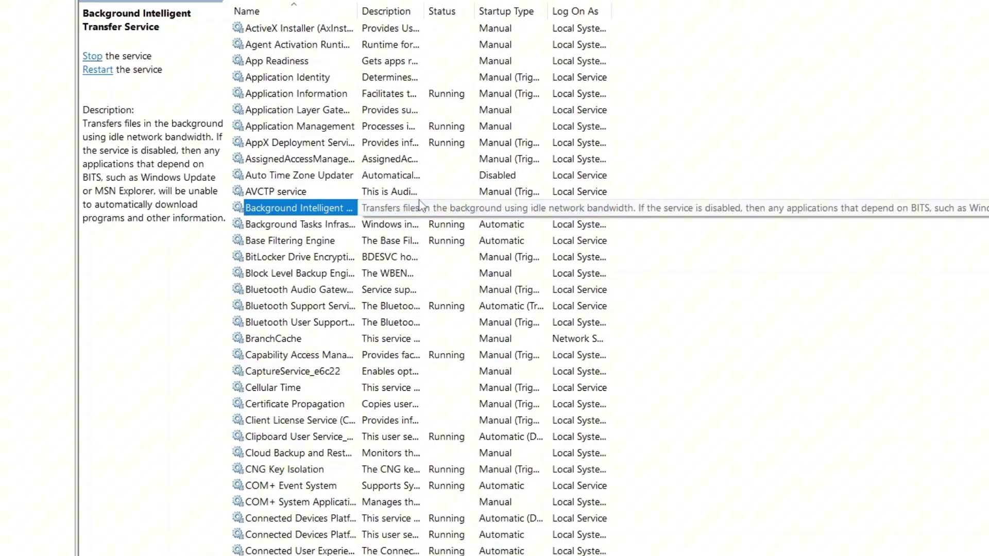
{"action": "type", "text": "windows audio"}
{"action": "key", "text": "Down"}
{"action": "key", "text": "Down"}
{"action": "key", "text": "Down"}
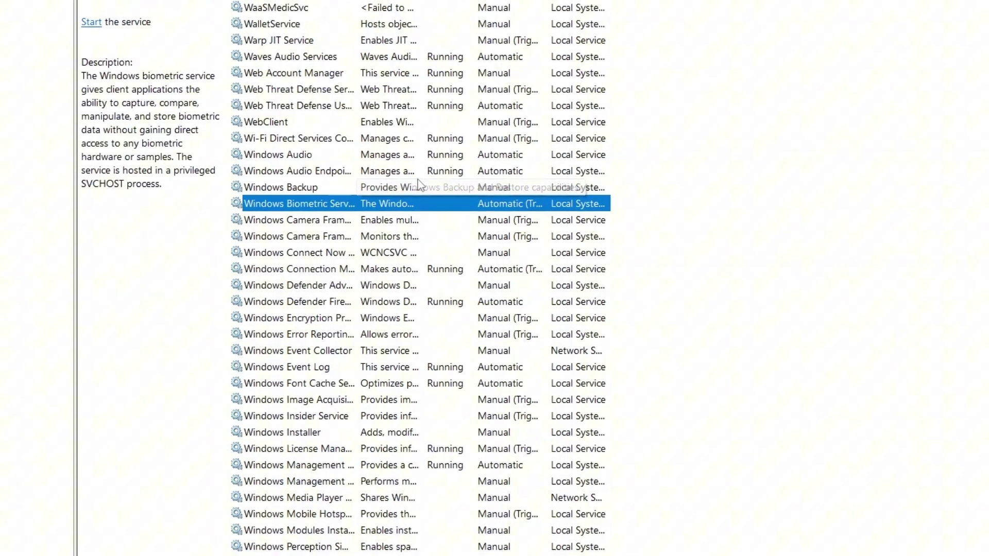
{"action": "key", "text": "Down"}
{"action": "key", "text": "Down"}
{"action": "key", "text": "Down"}
{"action": "key", "text": "Down"}
{"action": "key", "text": "Down"}
{"action": "key", "text": "Down"}
{"action": "key", "text": "Down"}
{"action": "key", "text": "Down"}
{"action": "key", "text": "Down"}
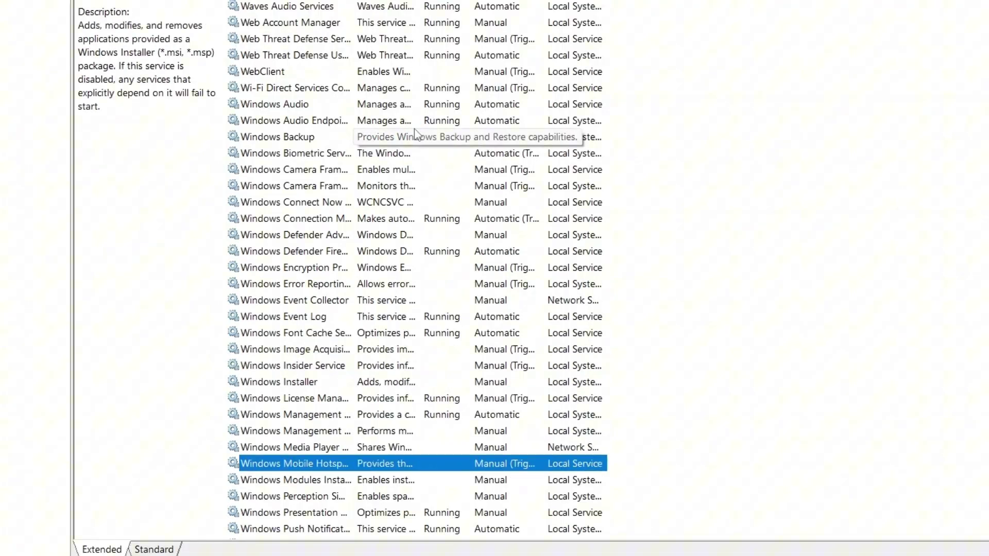
{"action": "key", "text": "Down"}
{"action": "key", "text": "Down"}
{"action": "key", "text": "Down"}
{"action": "key", "text": "Down"}
{"action": "key", "text": "Down"}
{"action": "key", "text": "Up"}
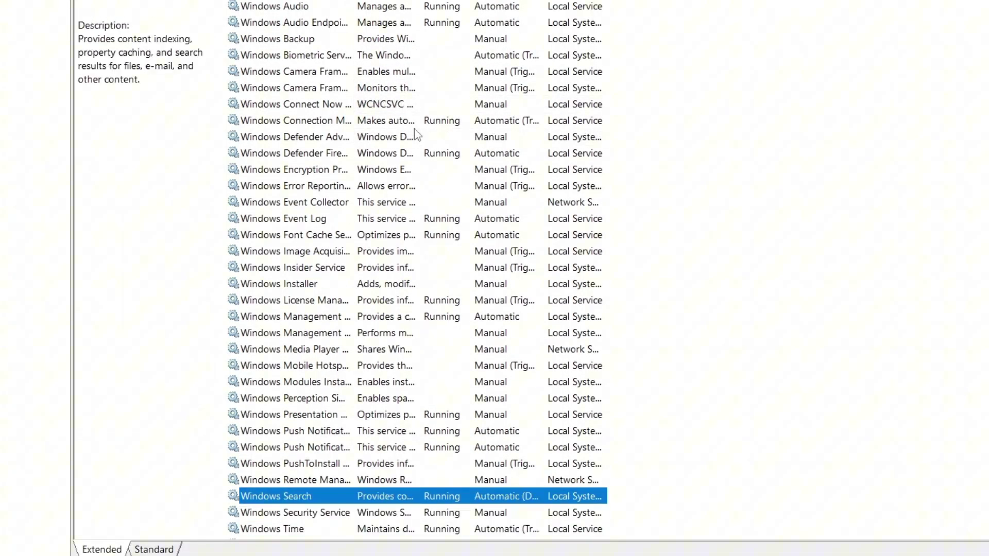
- Stop Windows Search and apply Disabled as its startup type in its properties
{"action": "double_click", "coordinate": [301, 500]}
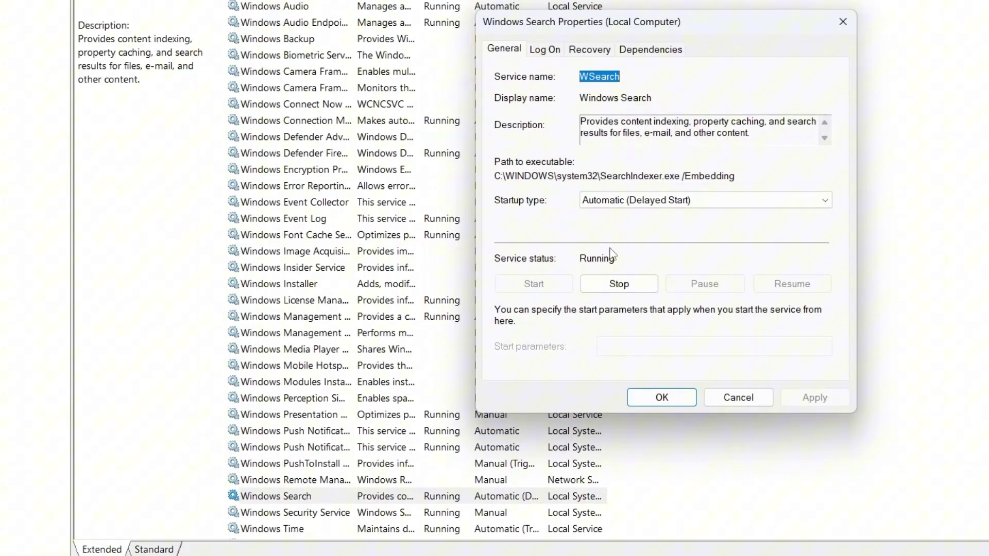
{"action": "left_click", "coordinate": [621, 283]}
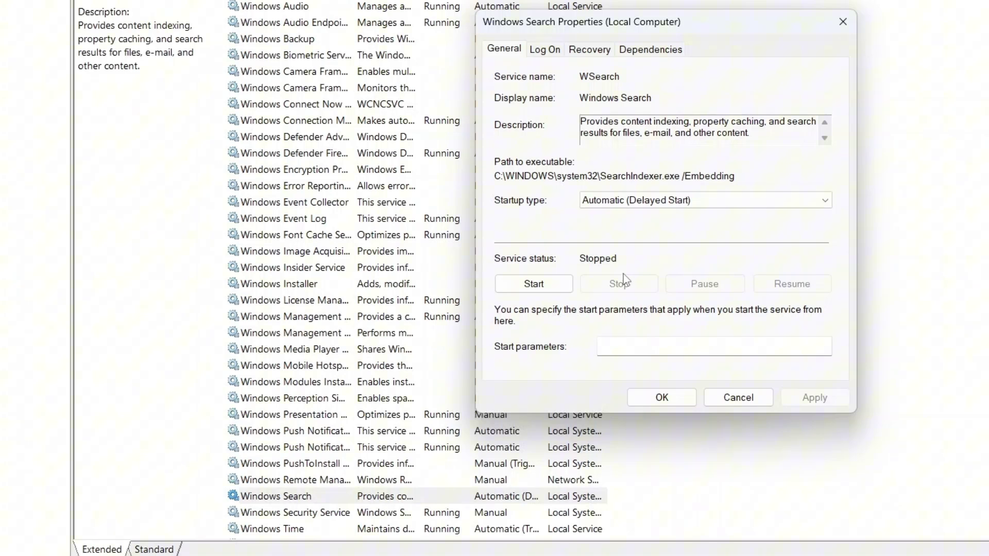
{"action": "left_click", "coordinate": [638, 200]}
{"action": "left_click", "coordinate": [632, 248]}
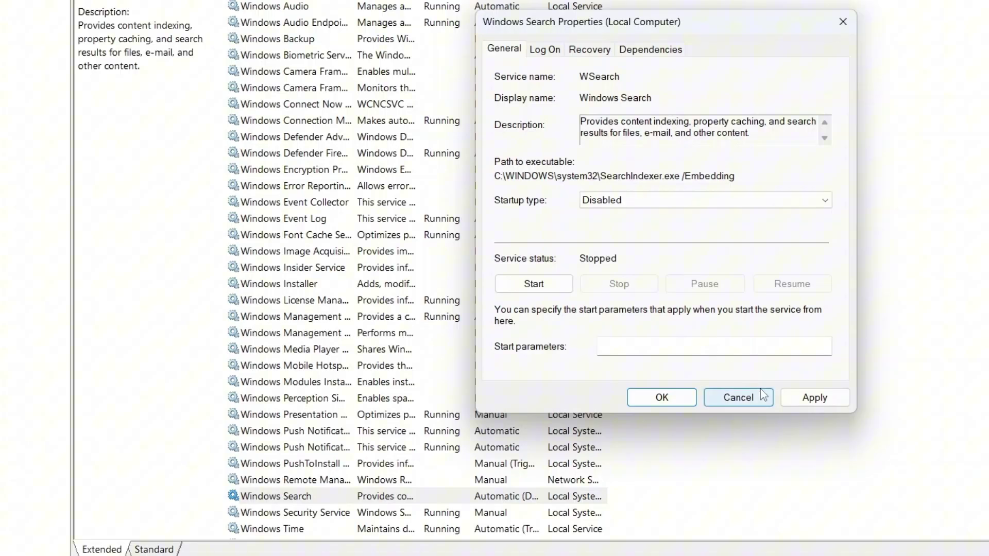
{"action": "left_click", "coordinate": [800, 399]}
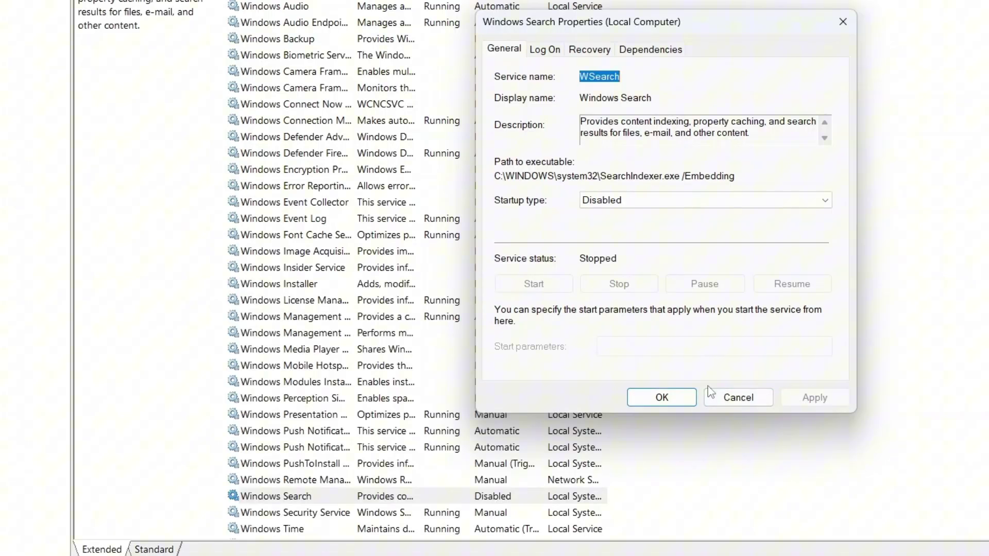
- Confirm OK so the Services list shows Windows Search disabled and stopped
{"action": "left_click", "coordinate": [661, 397]}
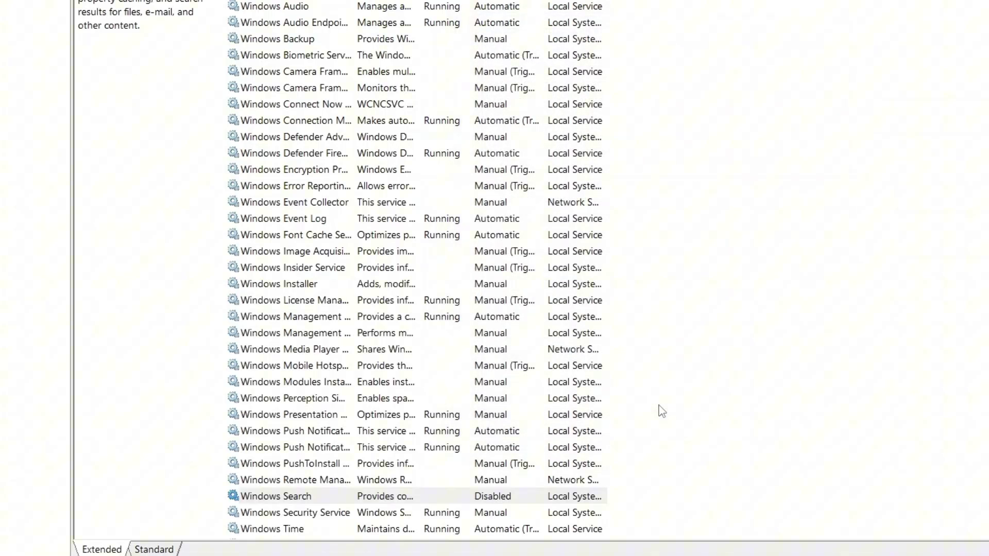